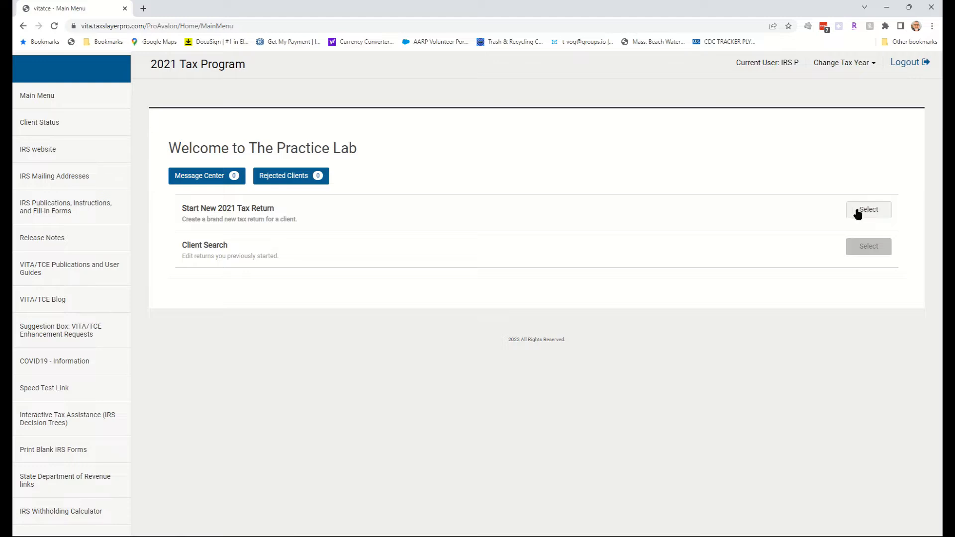
- Open the client search and filter the office client list by the client's last name
left_click(221, 211)
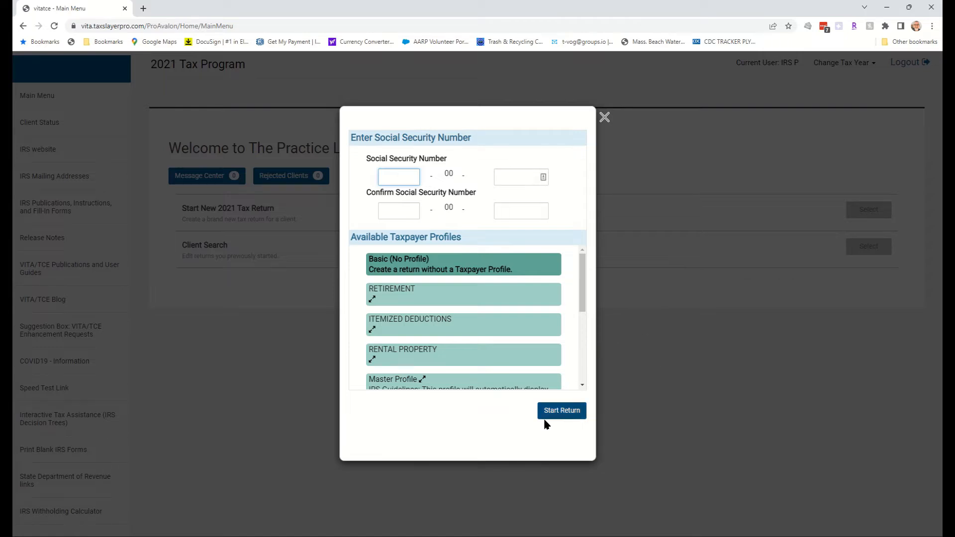
left_click(605, 117)
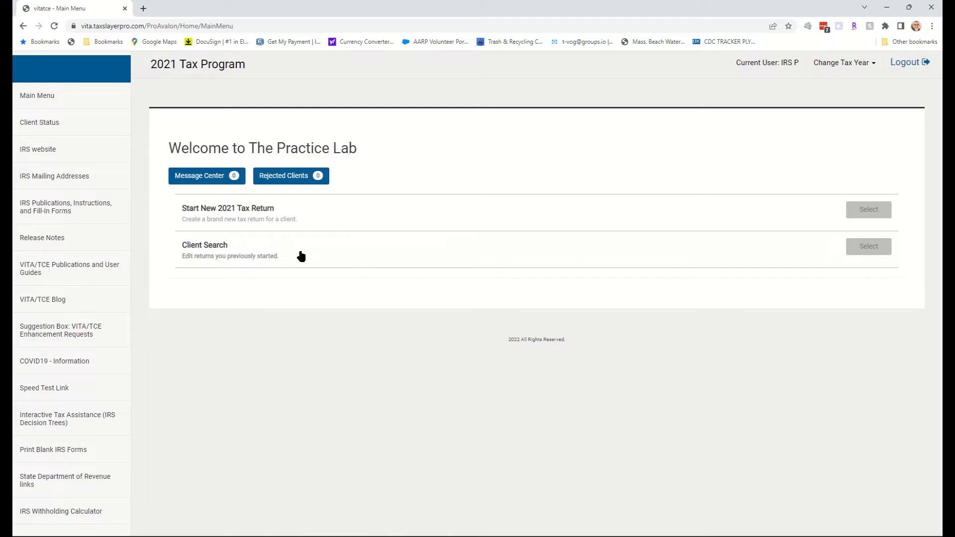
left_click(369, 255)
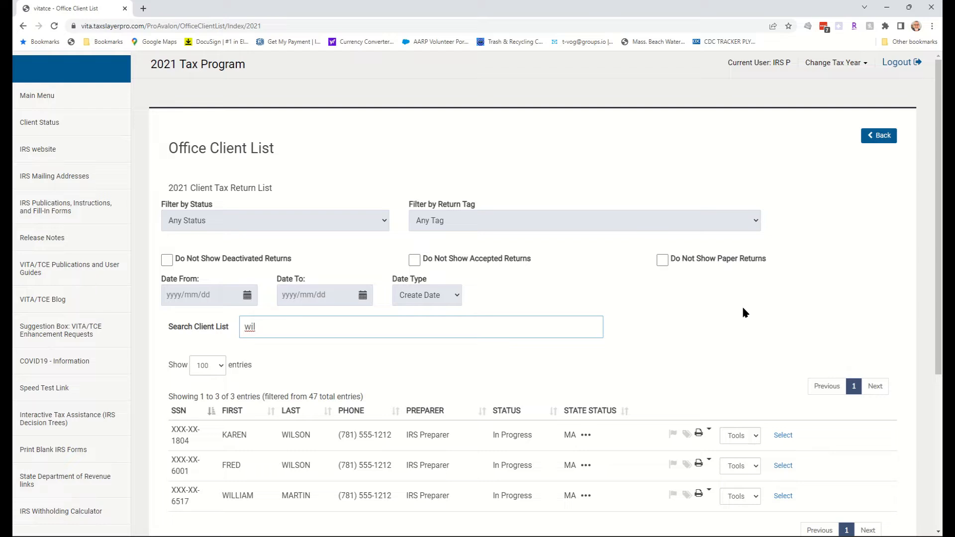
type("son")
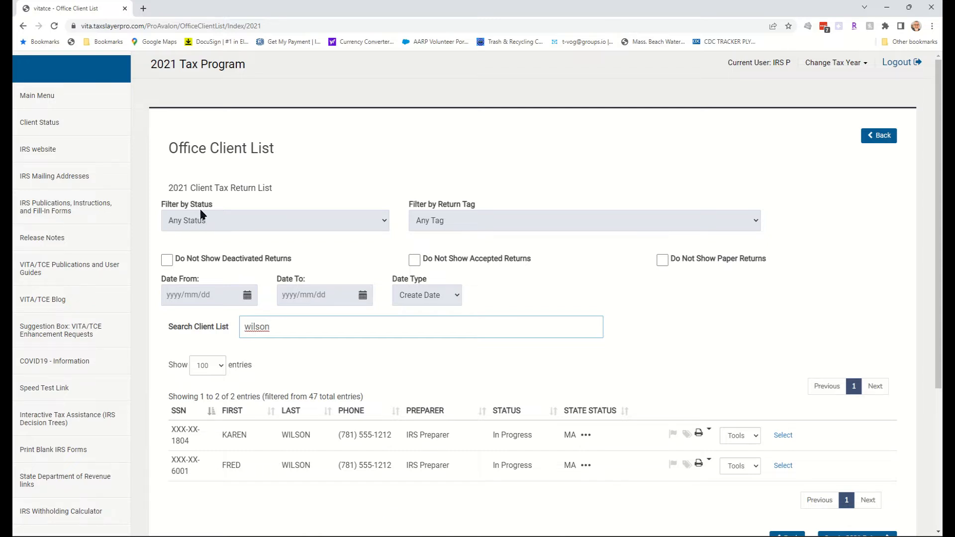
- View the available choices for filtering returns by status and by return tag, leaving both filters as they are
left_click(384, 222)
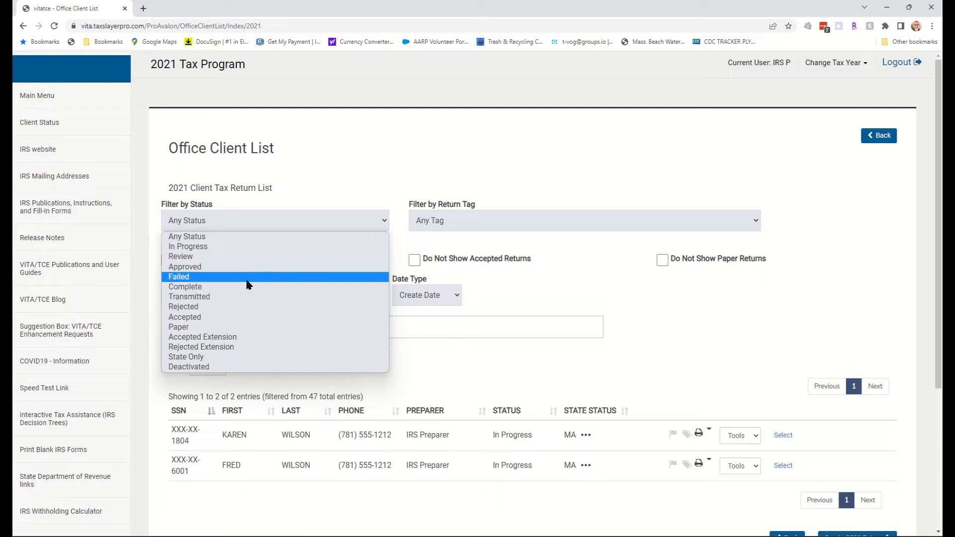
left_click(334, 157)
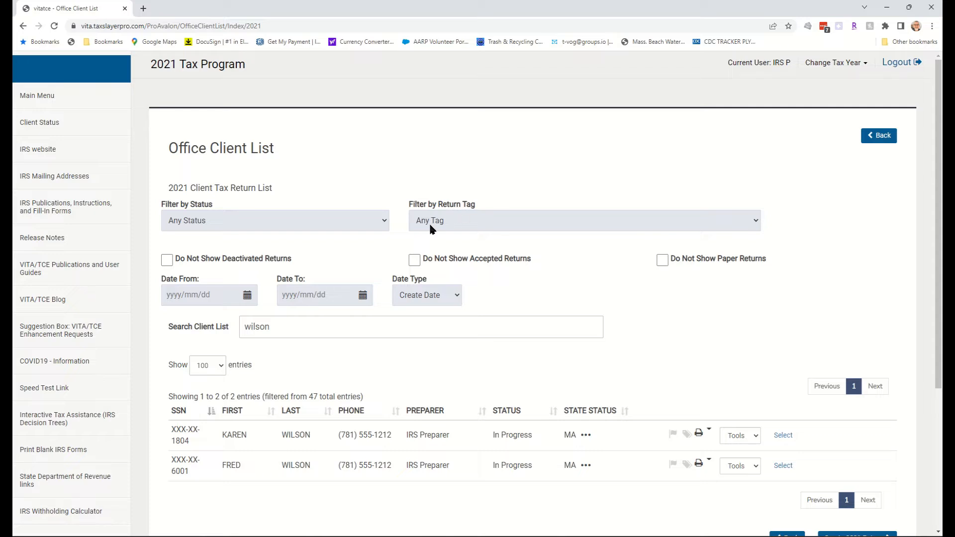
left_click(458, 222)
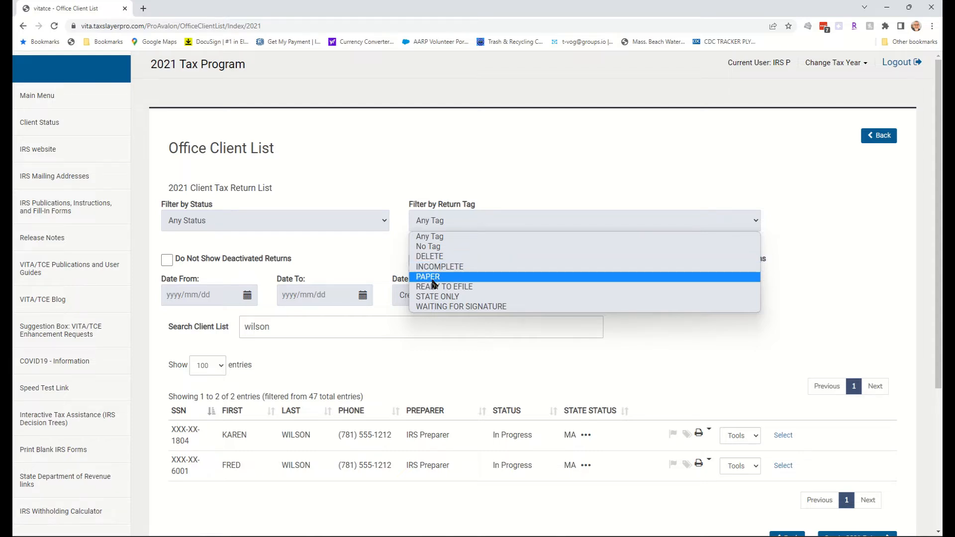
left_click(836, 233)
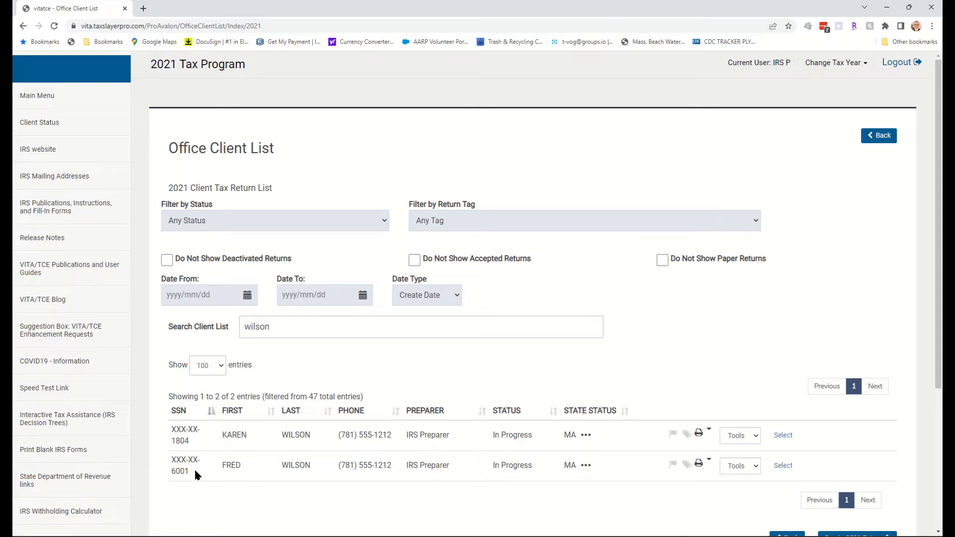
- View the print options offered for the second client's return in the filtered list without printing anything
left_click(708, 462)
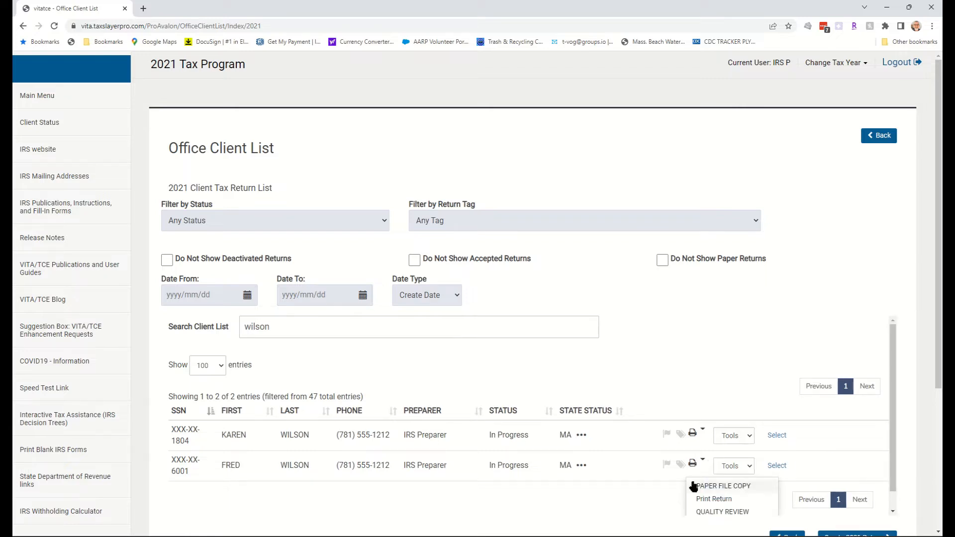
scroll(895, 447, "down", 1)
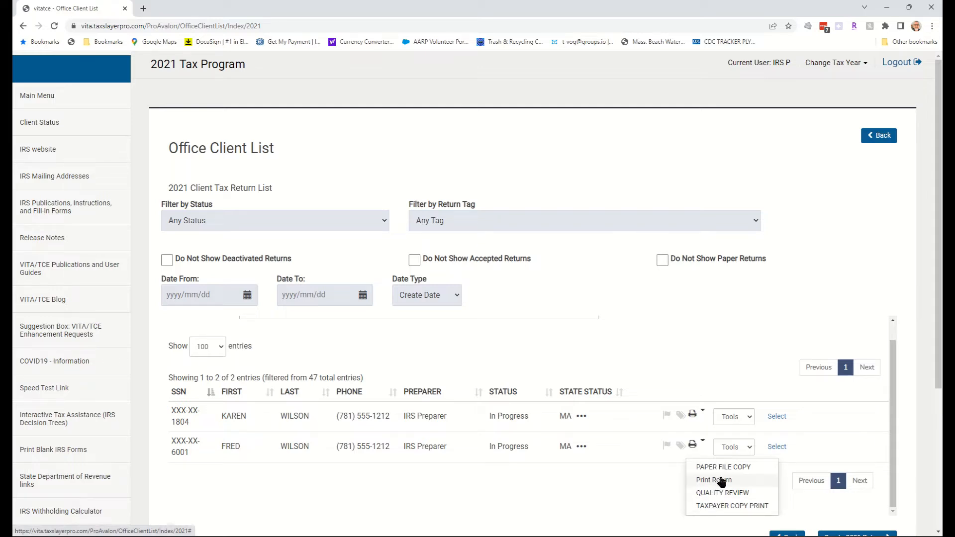
left_click(621, 481)
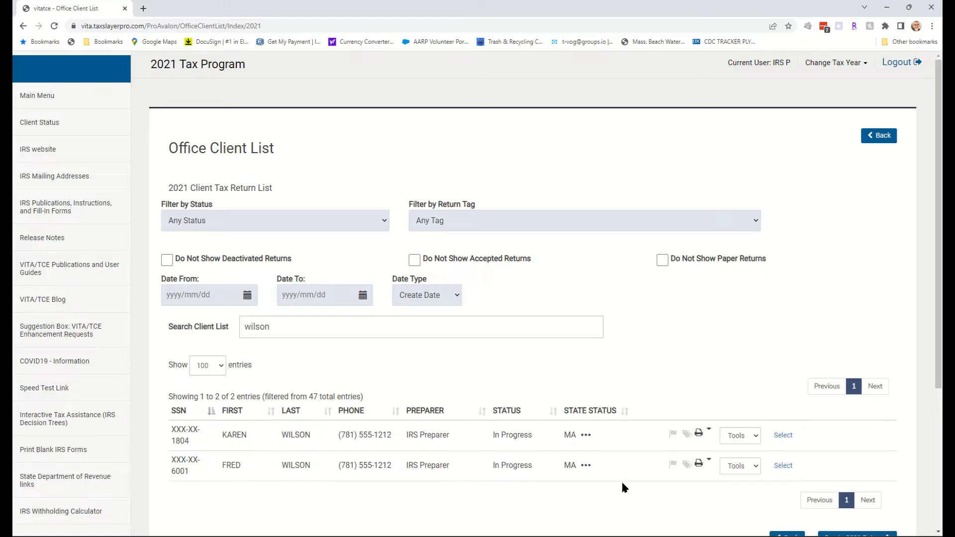
- Open the second client's Client Status information, review the refund overview and return history, and go back to the client list
left_click(751, 468)
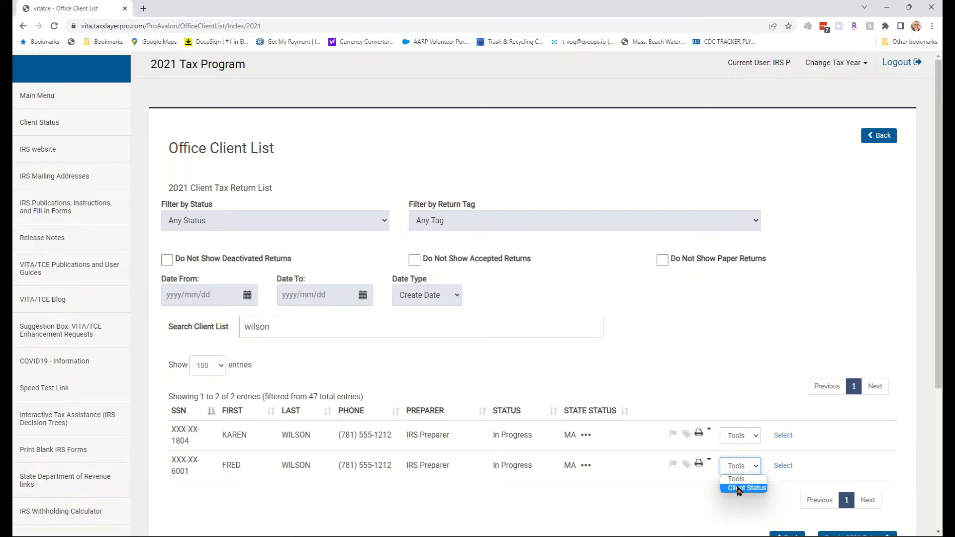
left_click(738, 488)
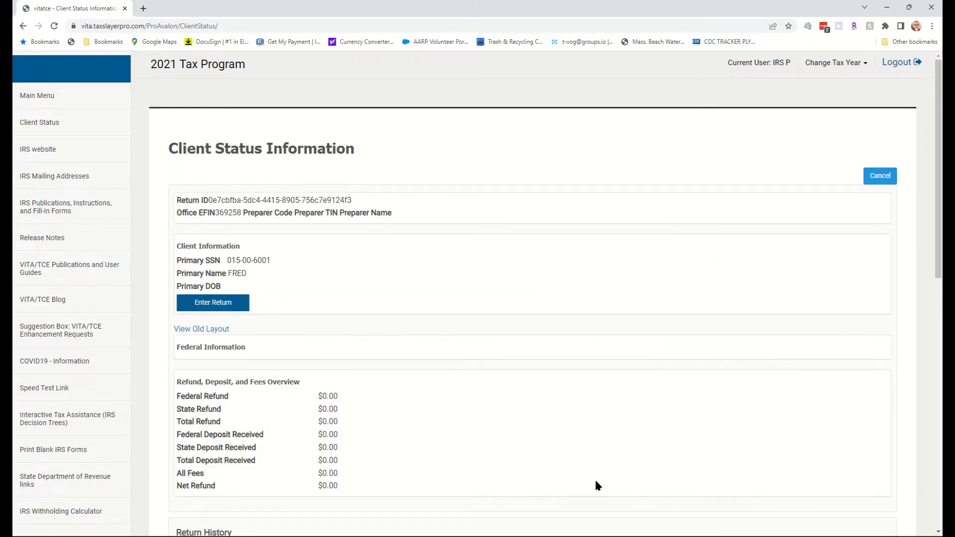
scroll(368, 340, "down", 2)
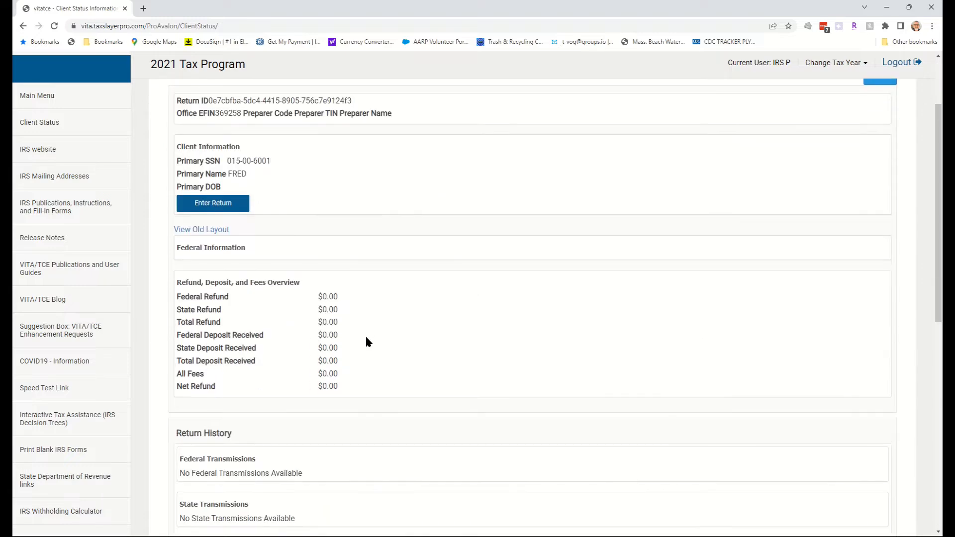
scroll(366, 348, "down", 4)
scroll(367, 353, "up", 4)
scroll(414, 341, "up", 2)
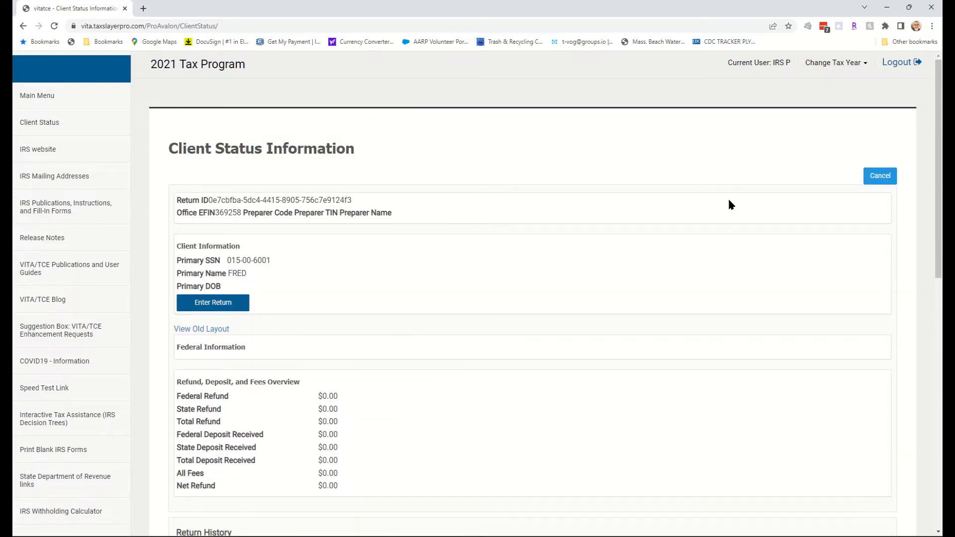
left_click(880, 176)
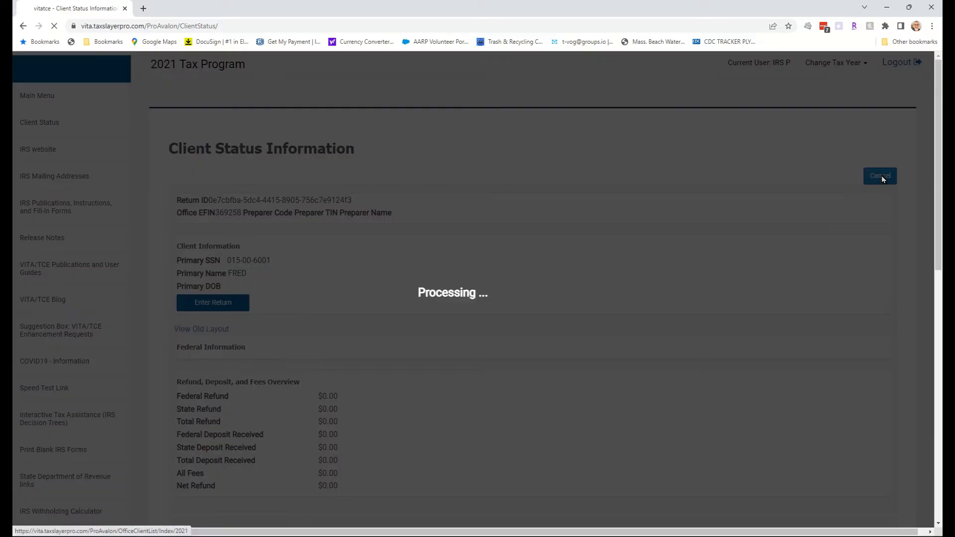
- Open the tax return of the second client in the filtered list
scroll(565, 359, "down", 2)
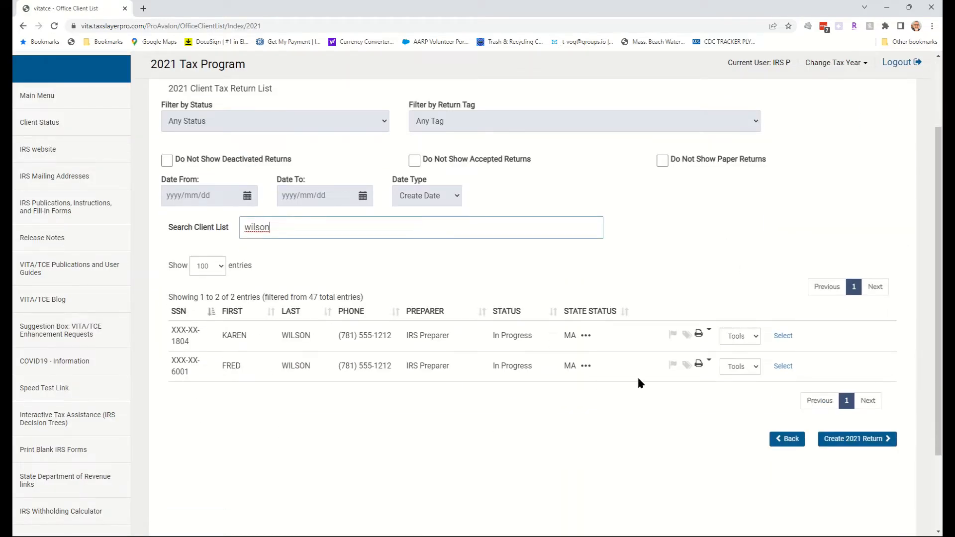
left_click(783, 366)
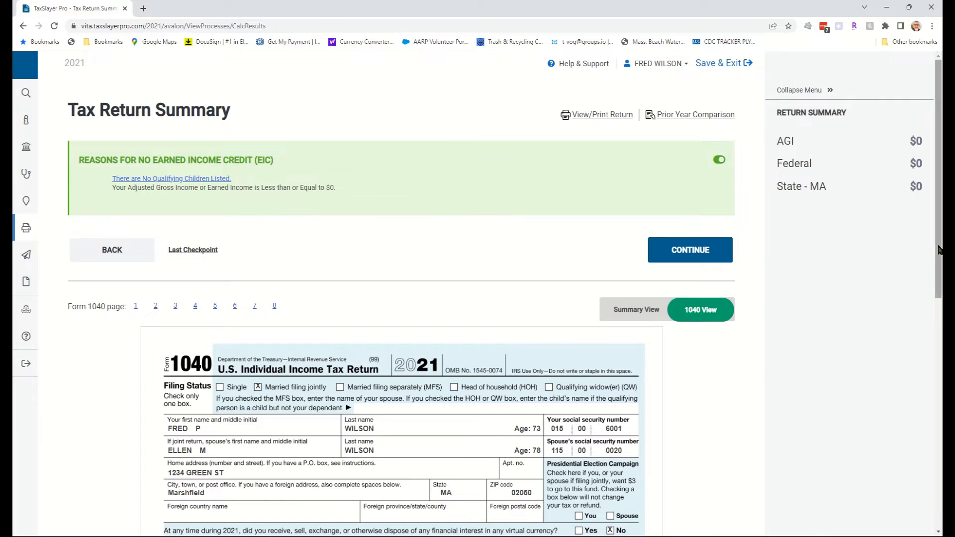
- Review page 1 of Form 1040 in the tax return summary and compare the Summary View with the 1040 View
left_click_drag(939, 250, 942, 372)
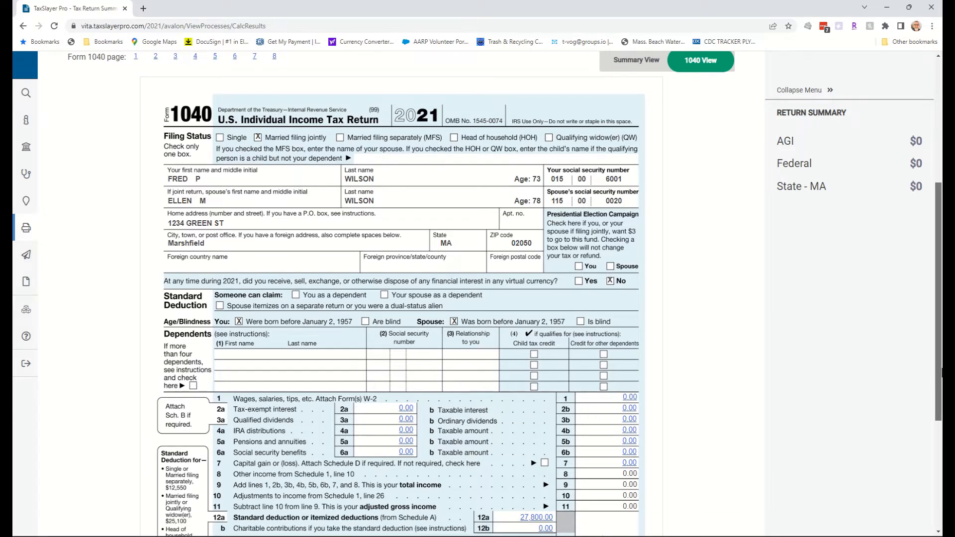
left_click_drag(941, 372, 940, 294)
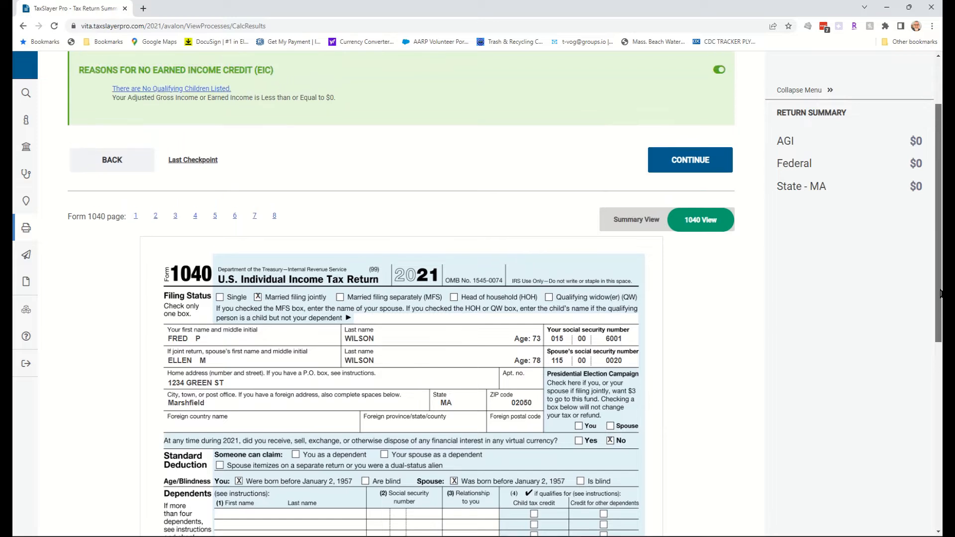
left_click_drag(940, 293, 941, 238)
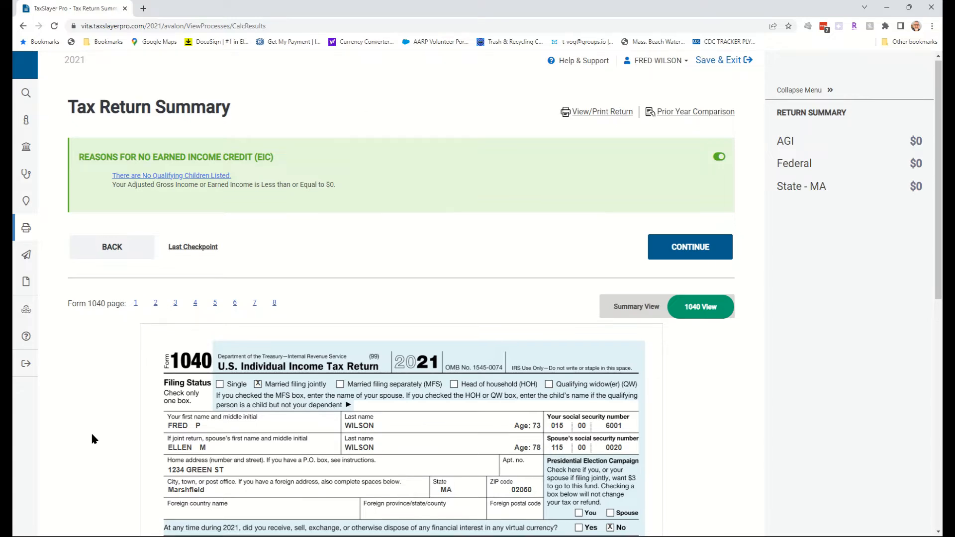
scroll(91, 438, "down", 3)
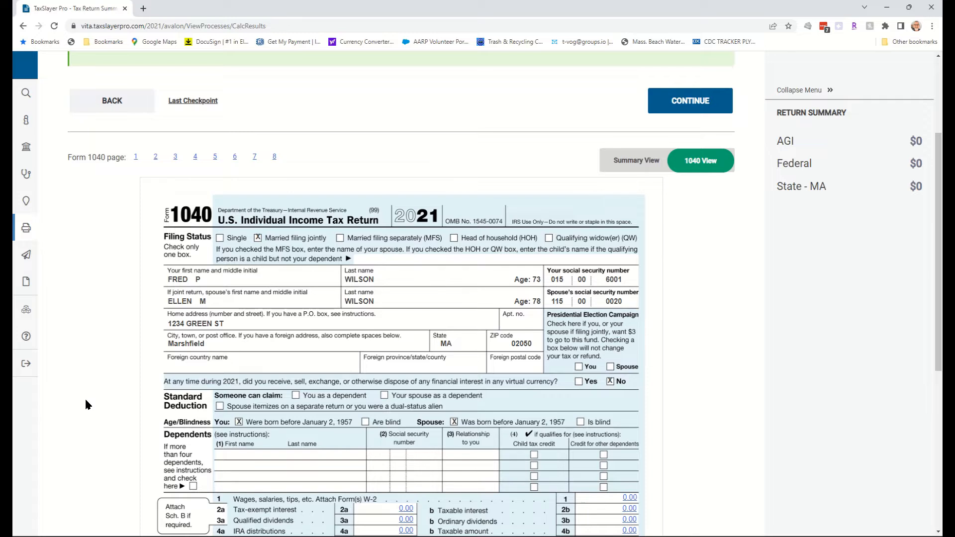
scroll(85, 398, "down", 1)
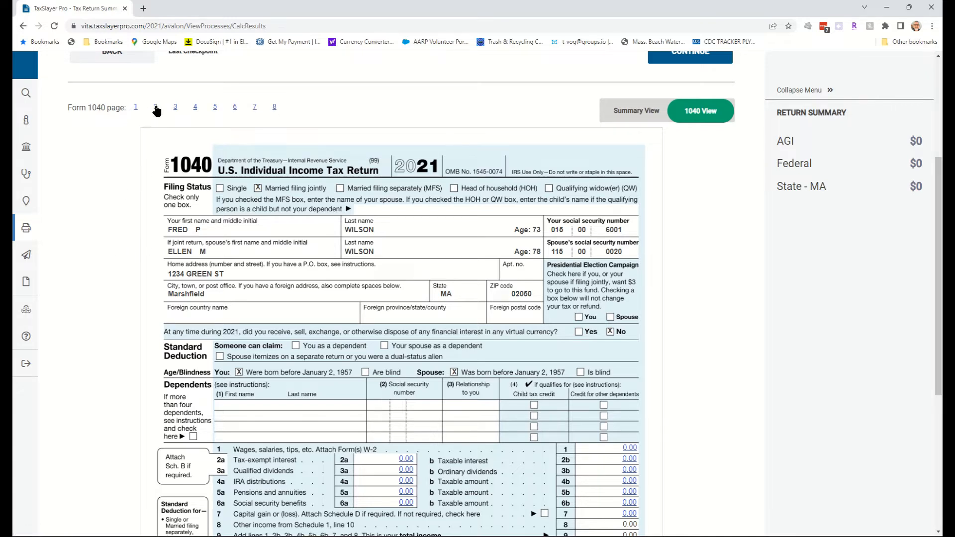
scroll(111, 248, "down", 5)
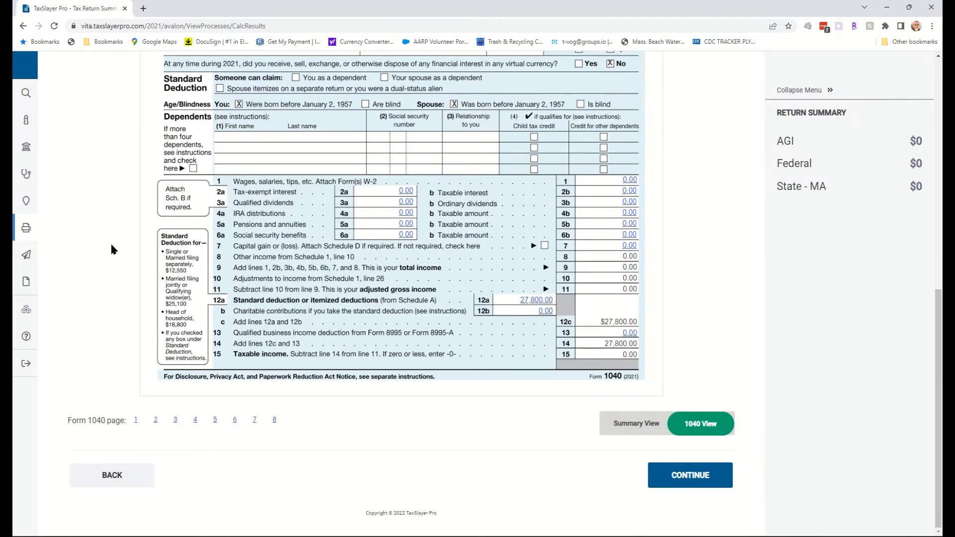
scroll(111, 247, "up", 5)
scroll(173, 247, "down", 1)
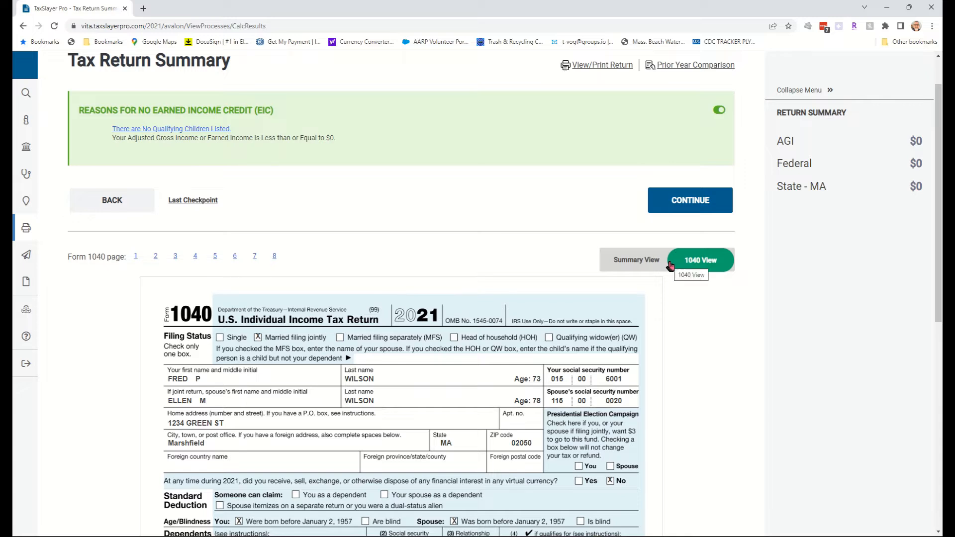
left_click(634, 261)
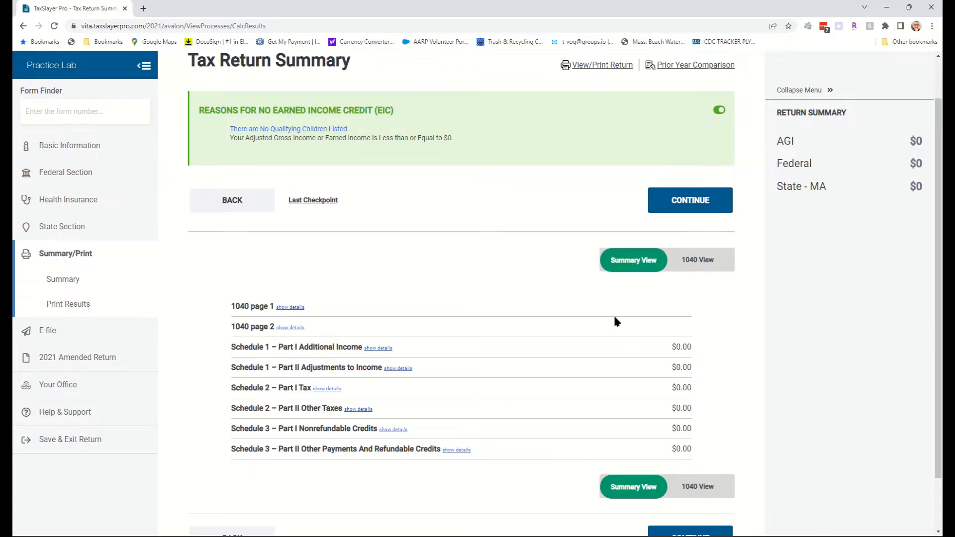
left_click(693, 262)
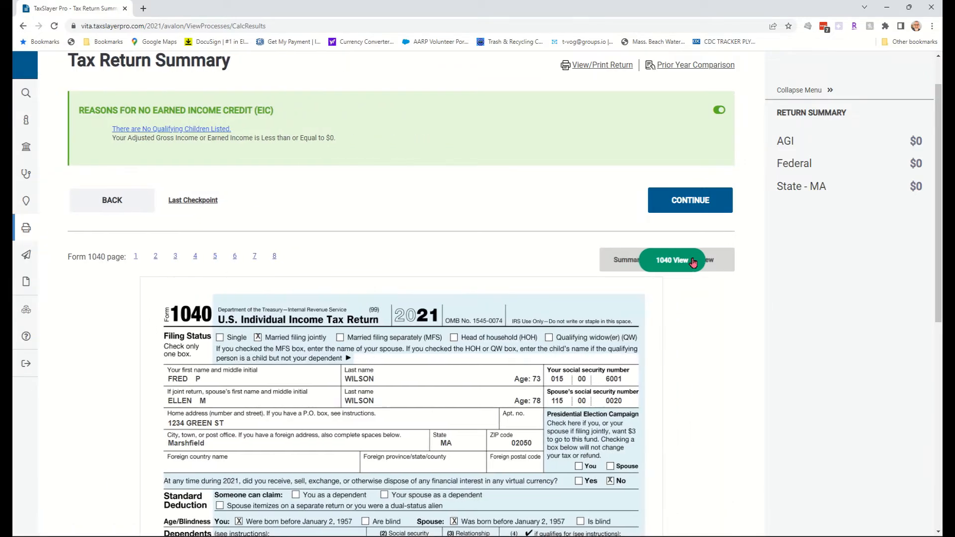
- Show page 2 of Form 1040 and examine it from the tax lines to the signature section
left_click(155, 257)
scroll(146, 345, "down", 1)
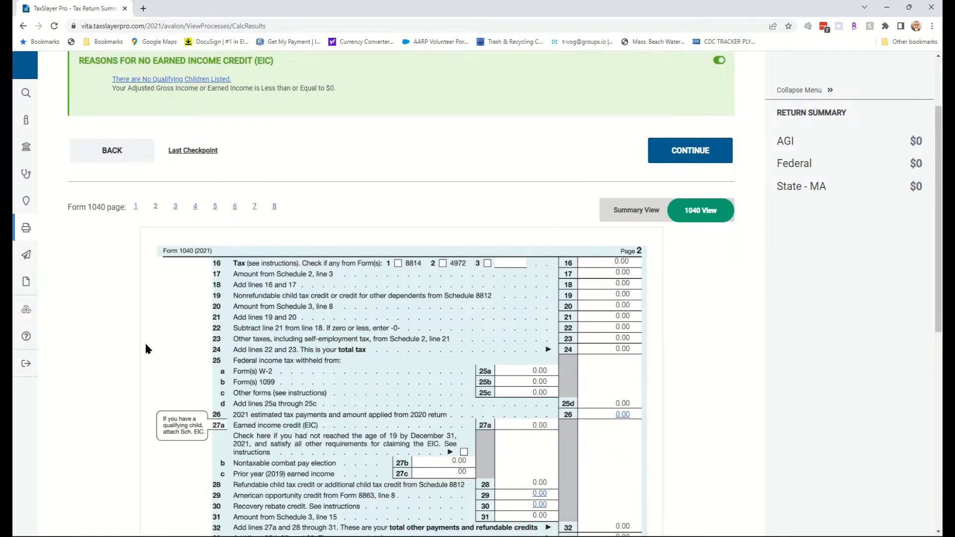
scroll(146, 348, "down", 5)
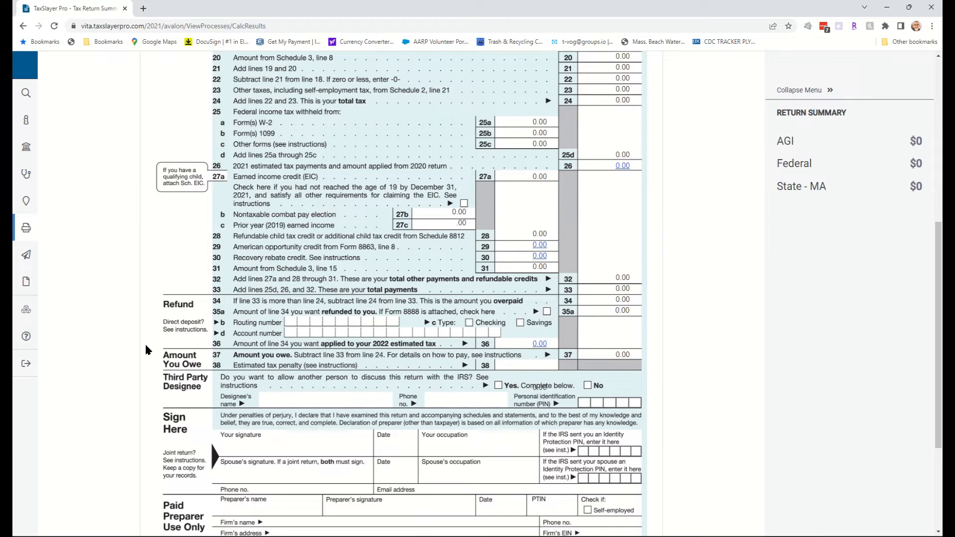
scroll(148, 349, "up", 5)
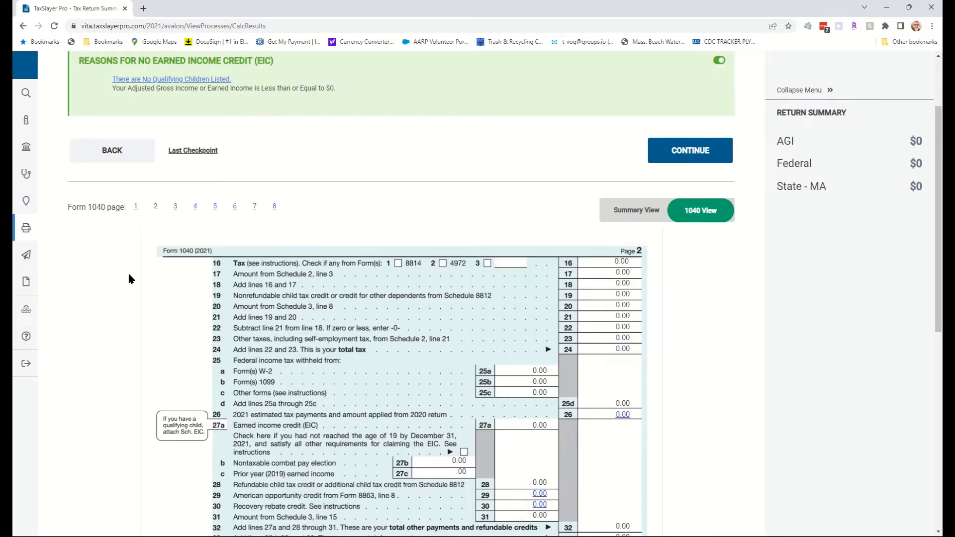
- Review Form 1040 pages 3 to 5, covering both parts of Schedule 1 and the start of Schedule 2
left_click(176, 208)
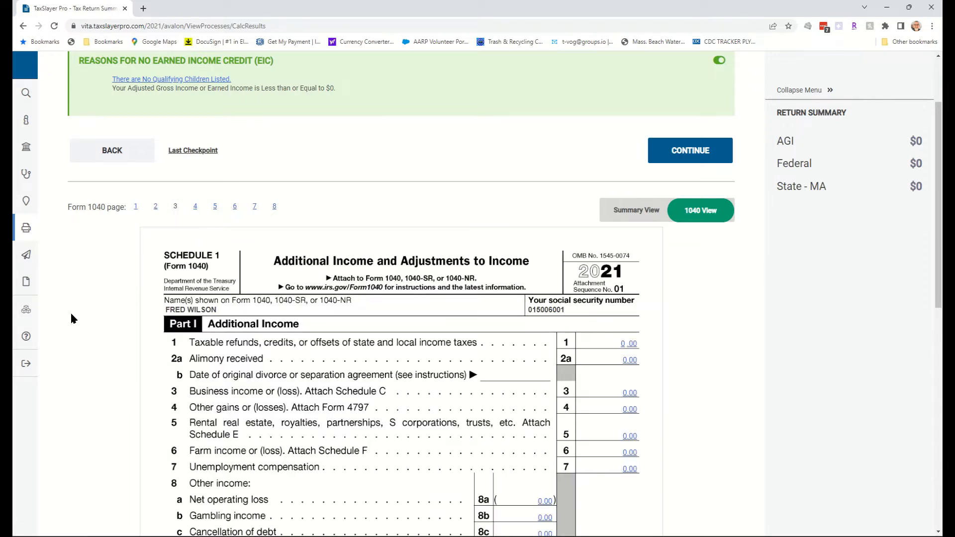
scroll(71, 317, "down", 7)
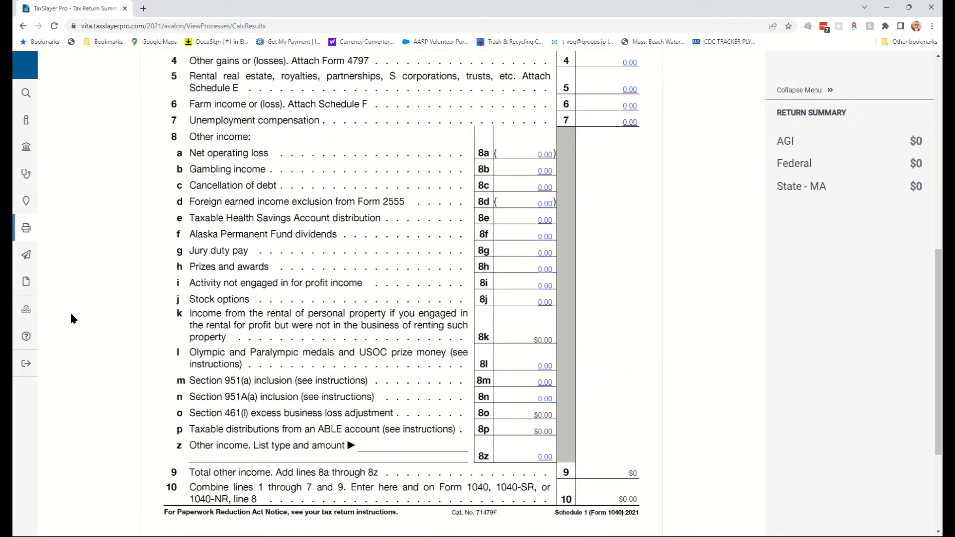
scroll(70, 312, "up", 7)
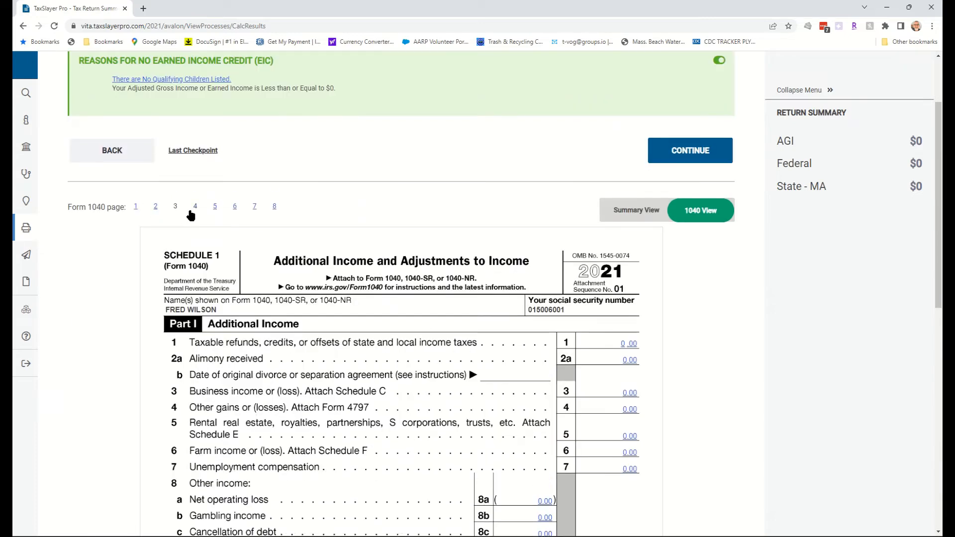
left_click(194, 208)
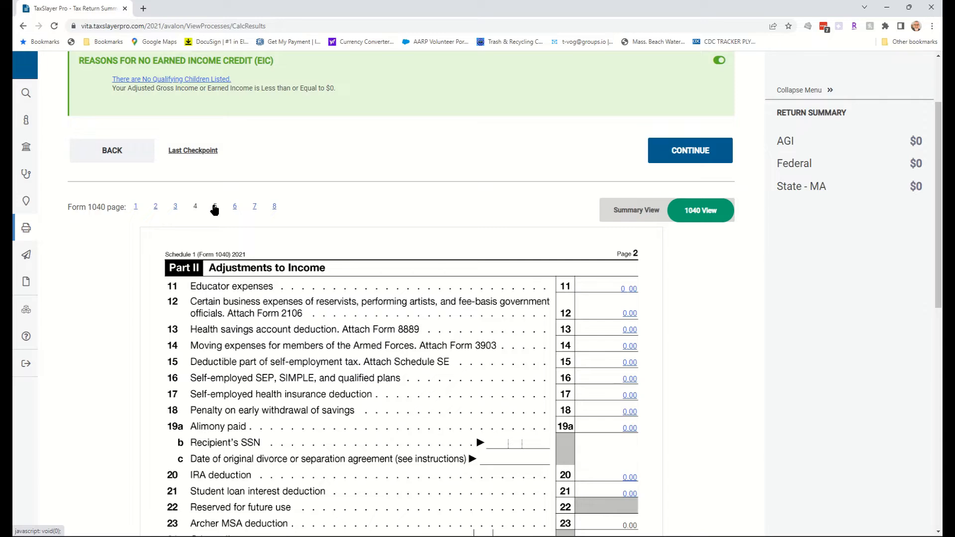
left_click(214, 207)
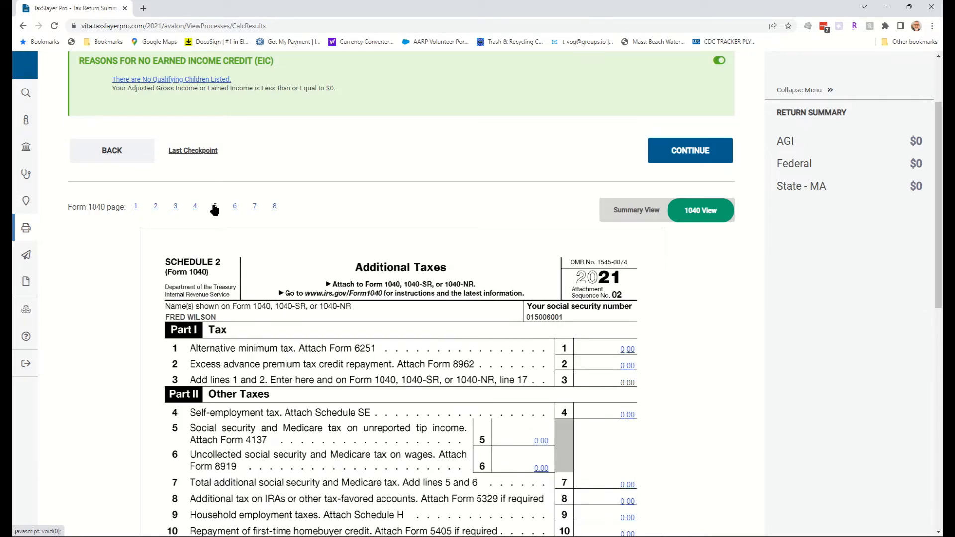
- Review Form 1040 pages 6 to 8, covering the second page of Schedule 2 and both parts of Schedule 3, and return to page 1
left_click(233, 208)
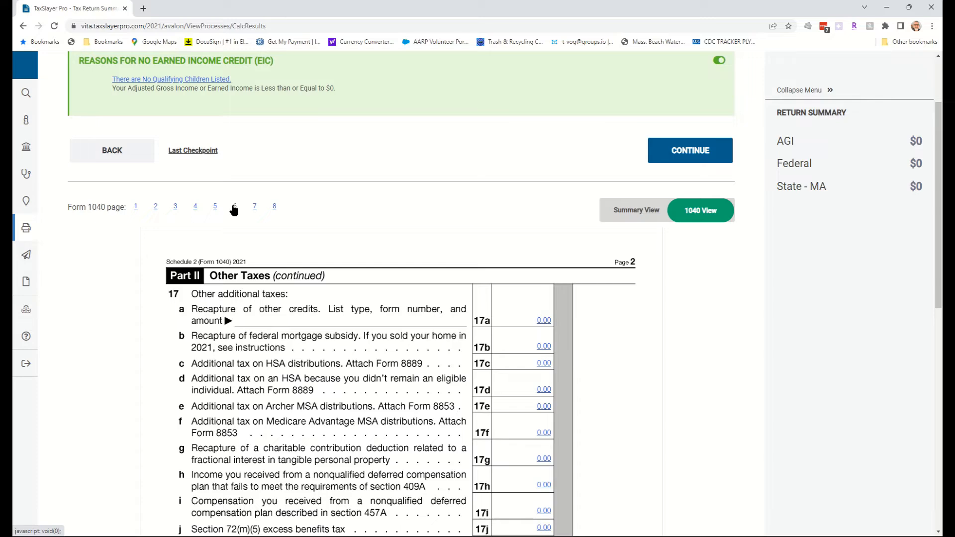
left_click(256, 208)
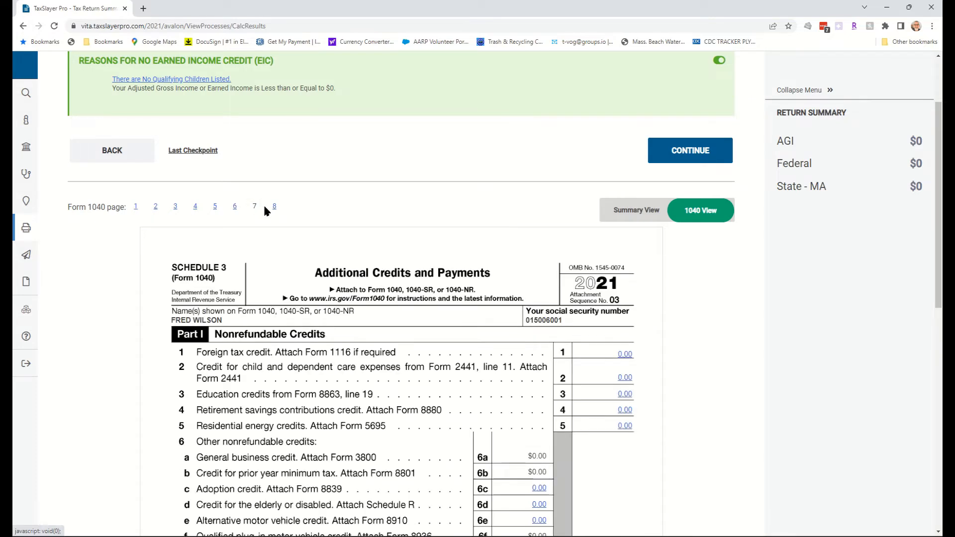
left_click(274, 207)
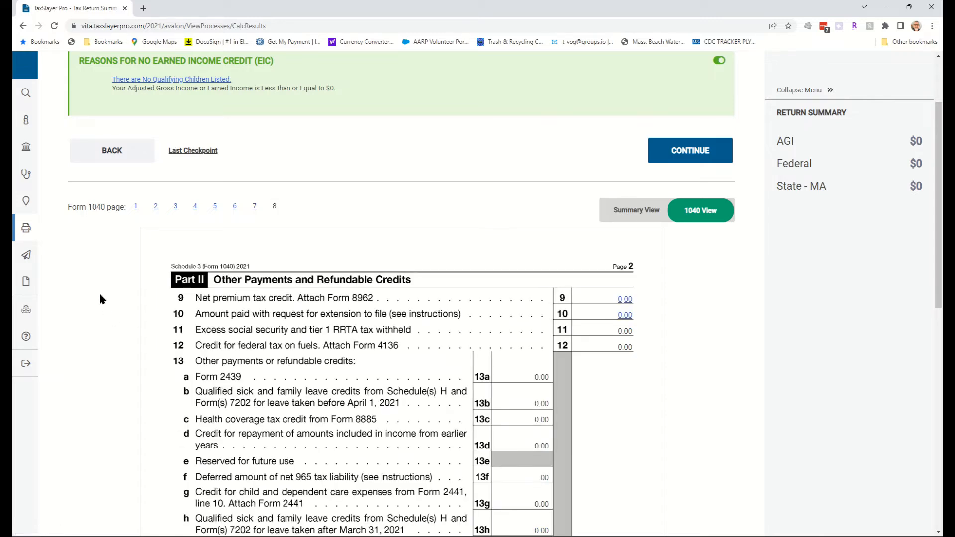
scroll(109, 291, "up", 2)
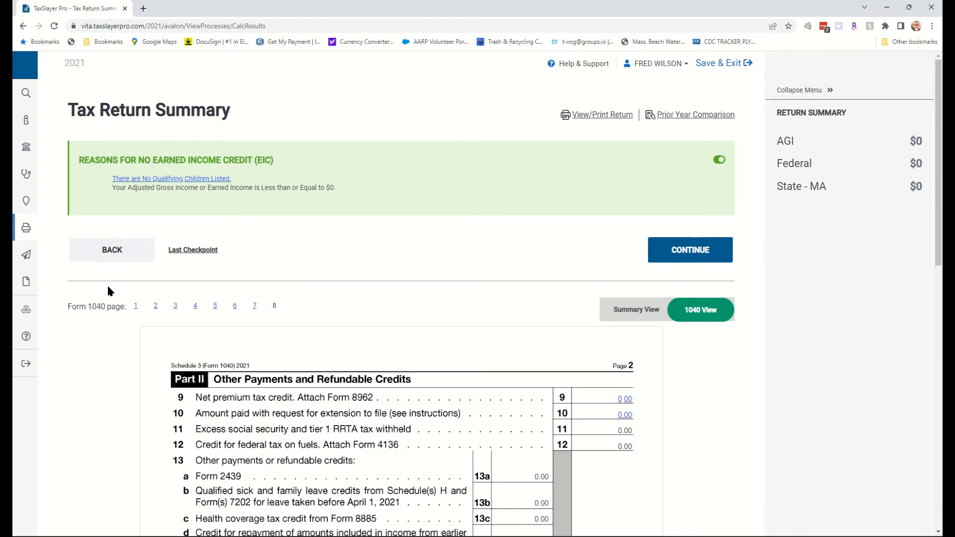
left_click(136, 306)
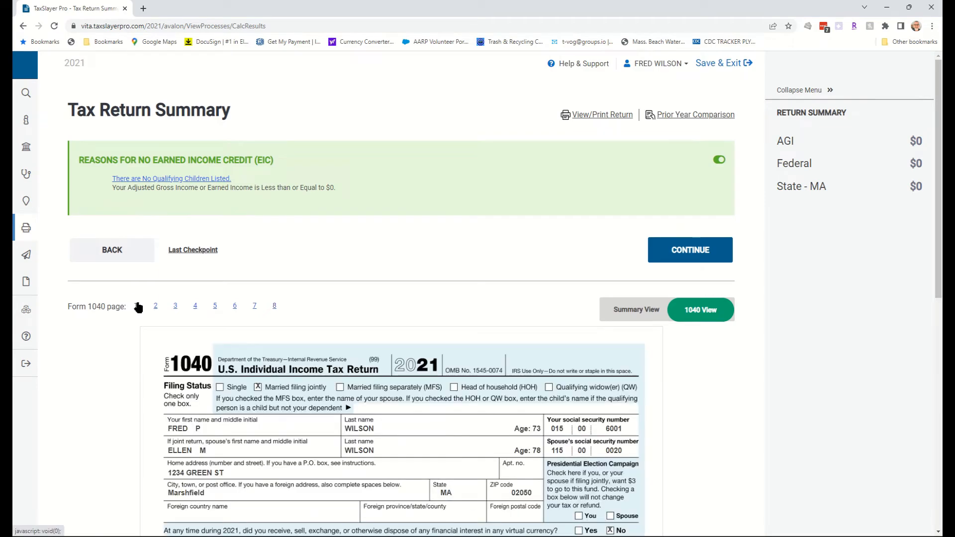
scroll(67, 375, "down", 6)
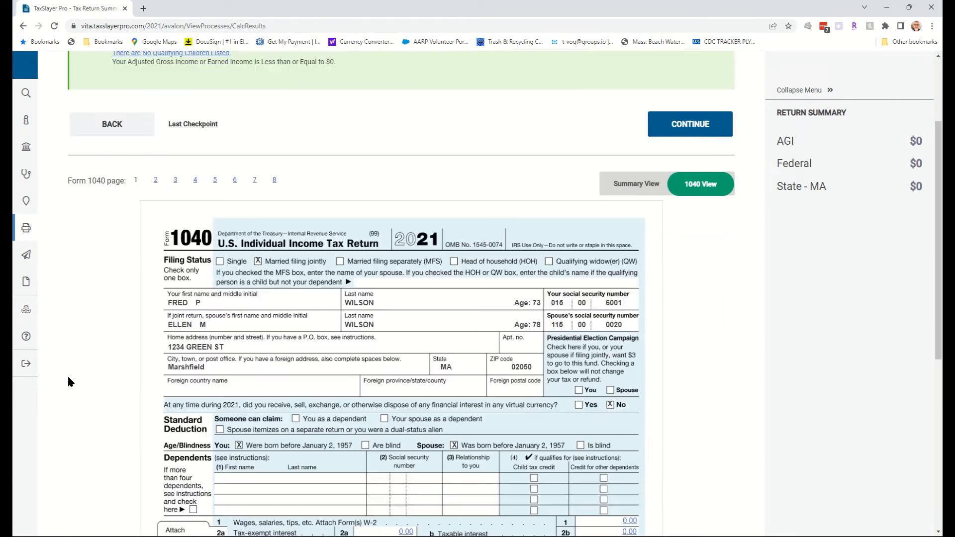
scroll(67, 374, "up", 6)
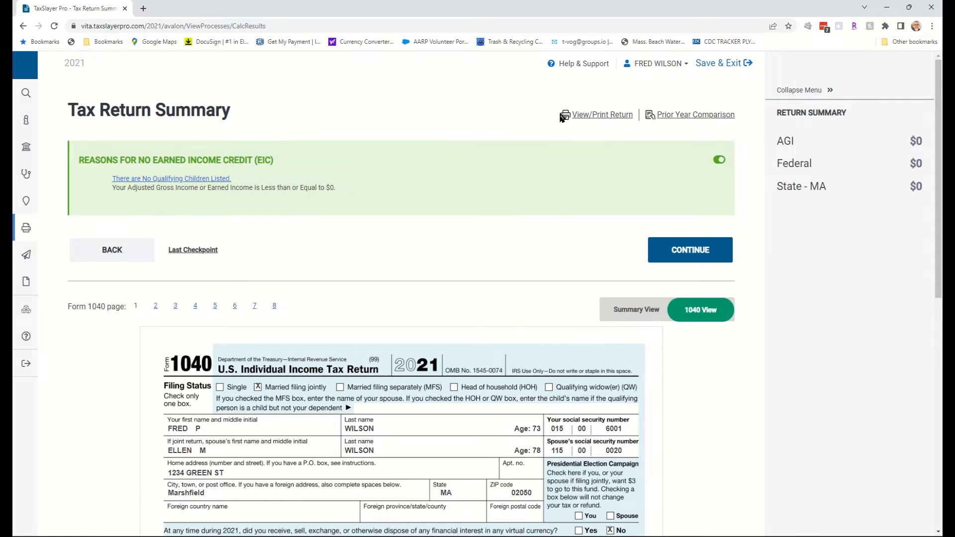
- Generate the printable PDF of the 2021 tax return, cancel saving it and return to the Tax Return Summary
left_click(582, 116)
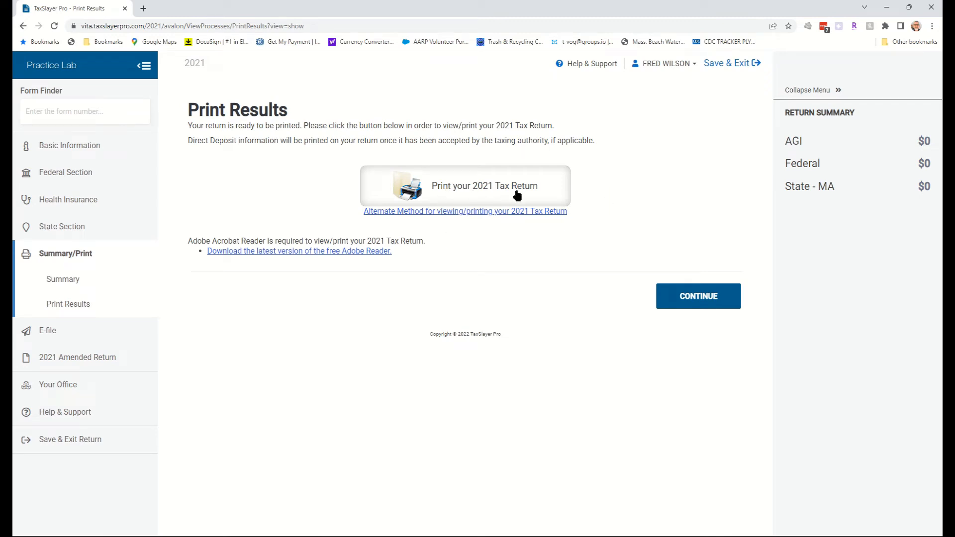
left_click(463, 188)
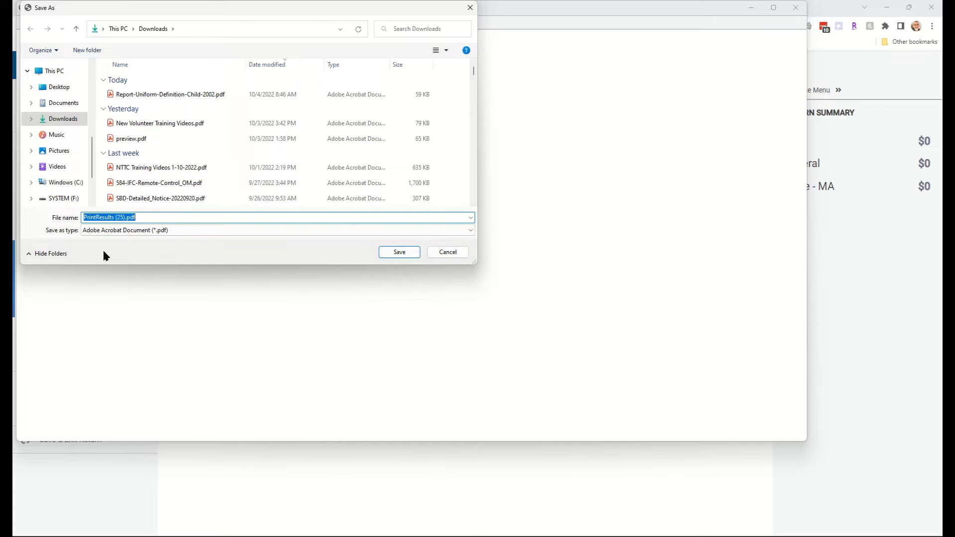
left_click(448, 252)
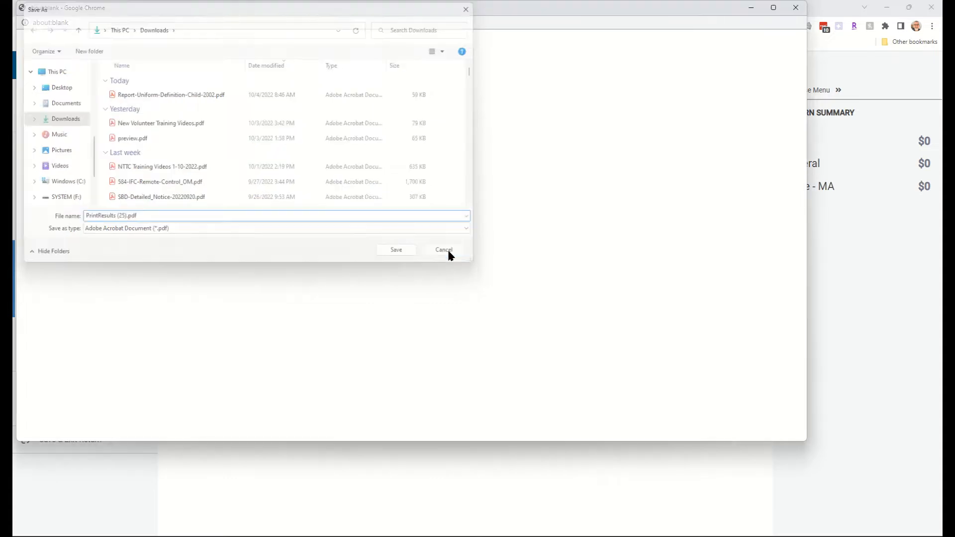
left_click(795, 8)
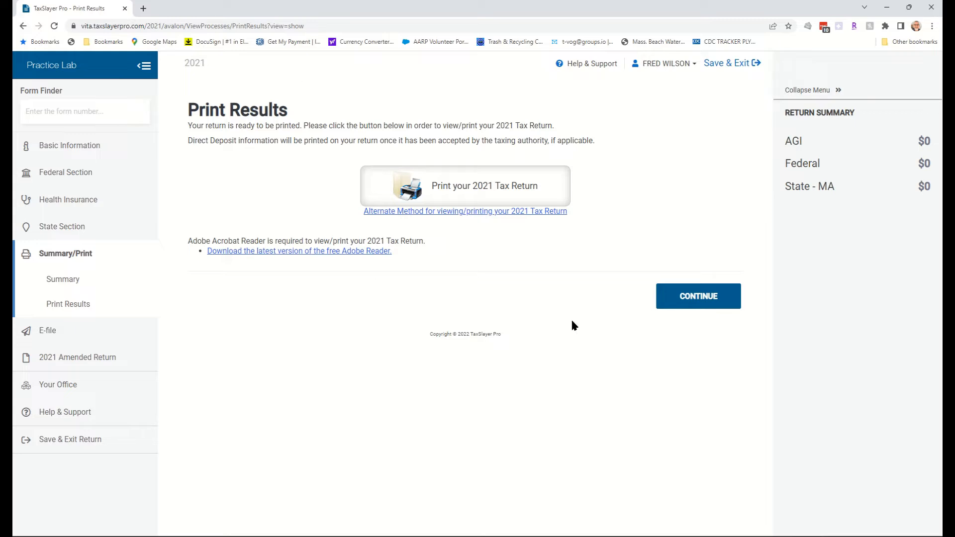
left_click(682, 297)
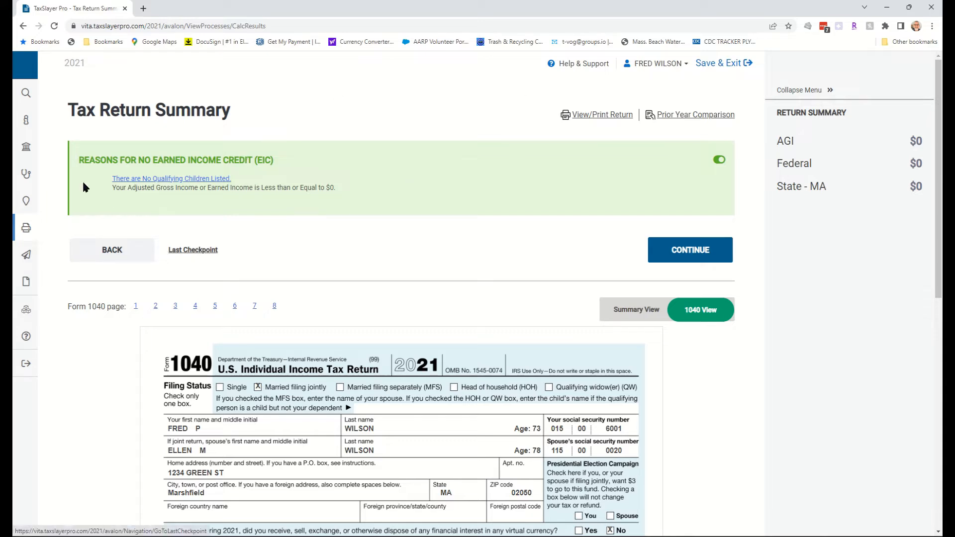
- Keep the Practice Lab navigation permanently expanded and look over page 1 of Form 1040 down to the taxable income line
mouse_move(48, 105)
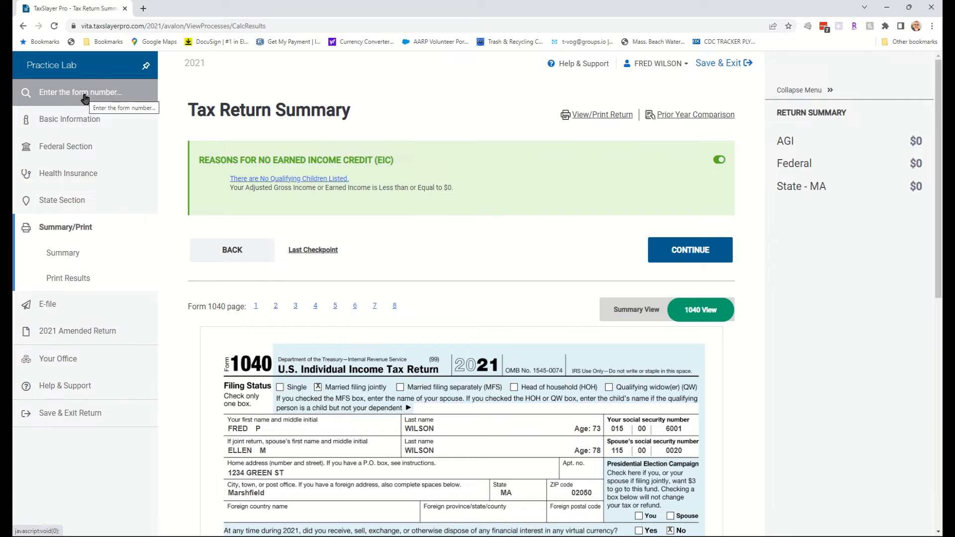
left_click(148, 66)
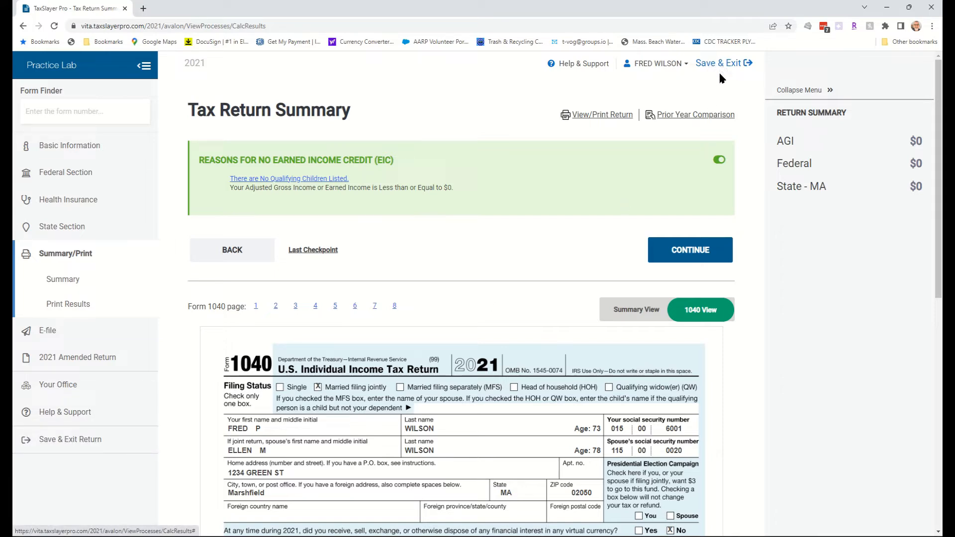
left_click_drag(940, 201, 941, 467)
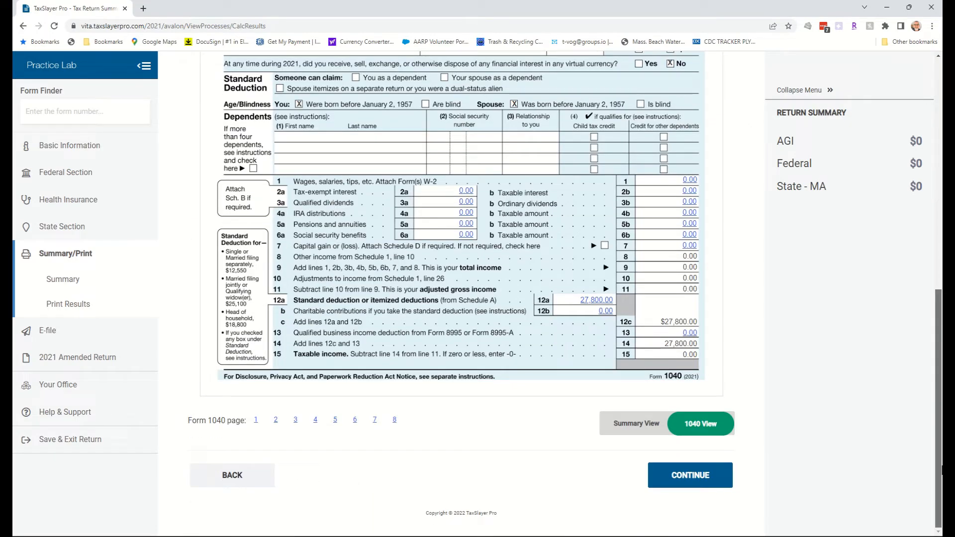
left_click_drag(942, 469, 931, 156)
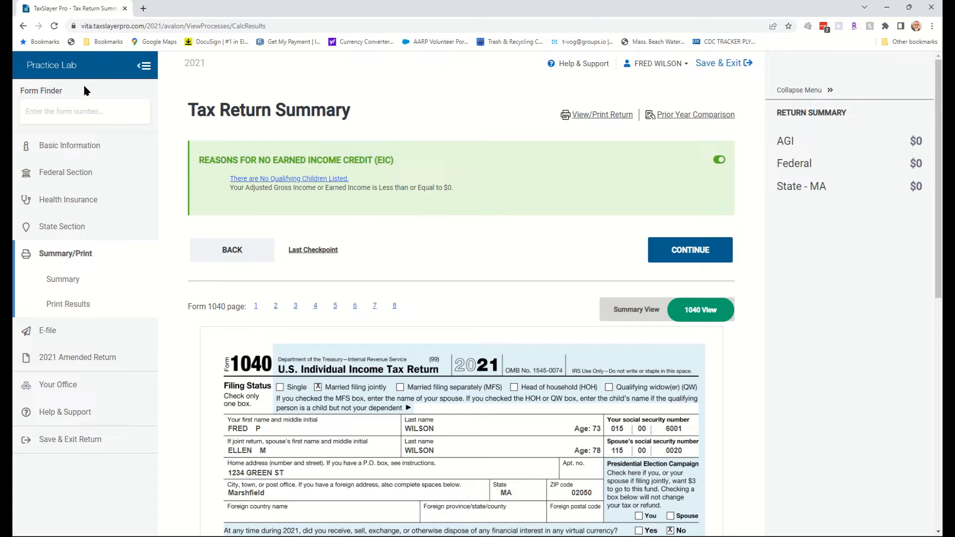
- Search the Form Finder for 1099r and open the entry page for Form 1099-R
left_click(67, 111)
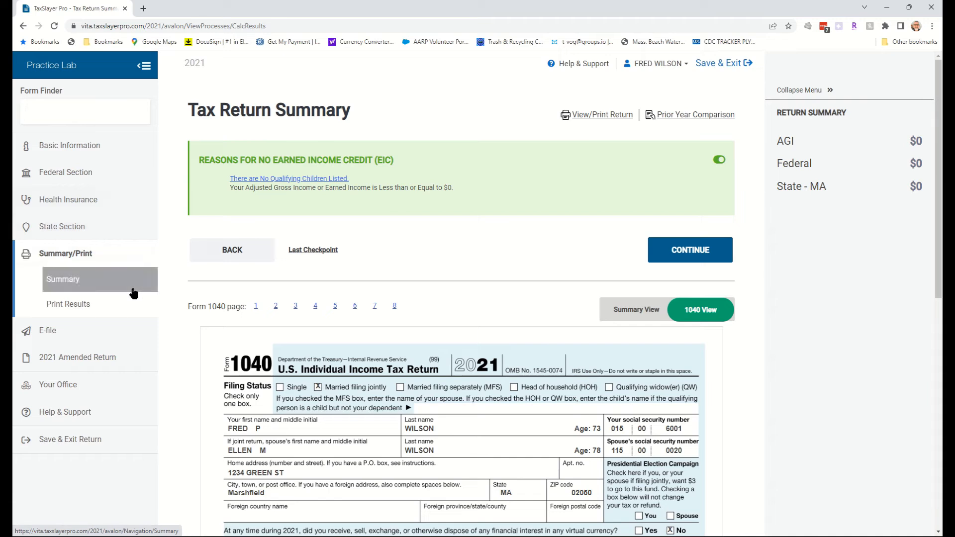
type("1099")
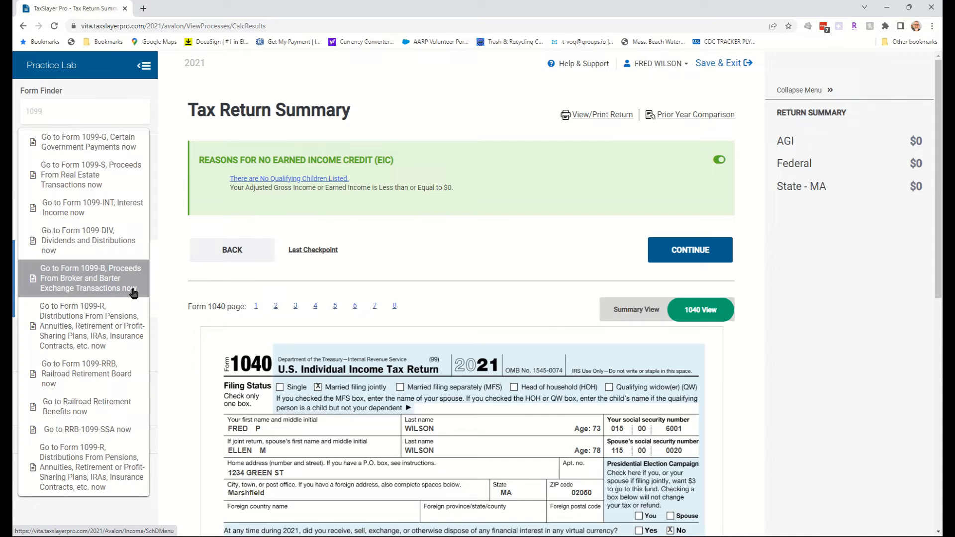
type("r")
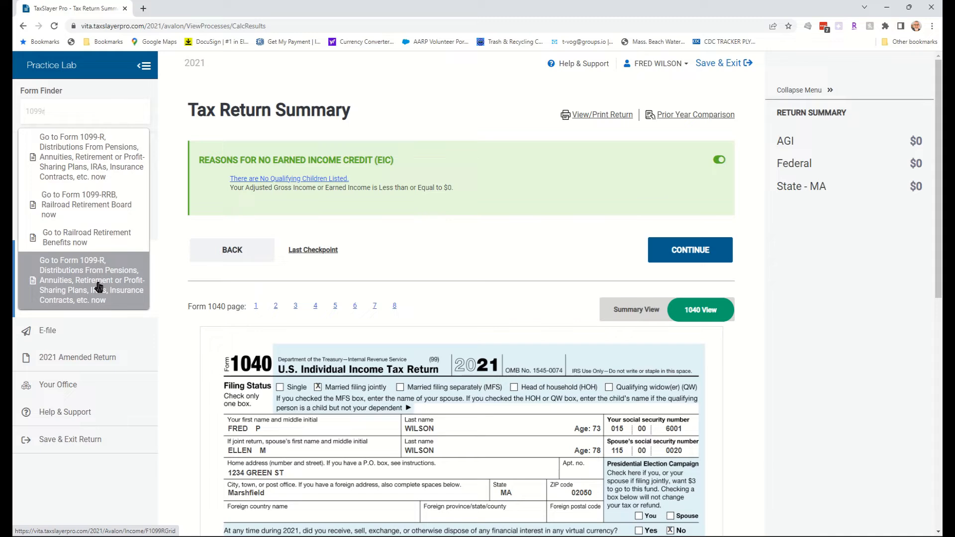
left_click(70, 274)
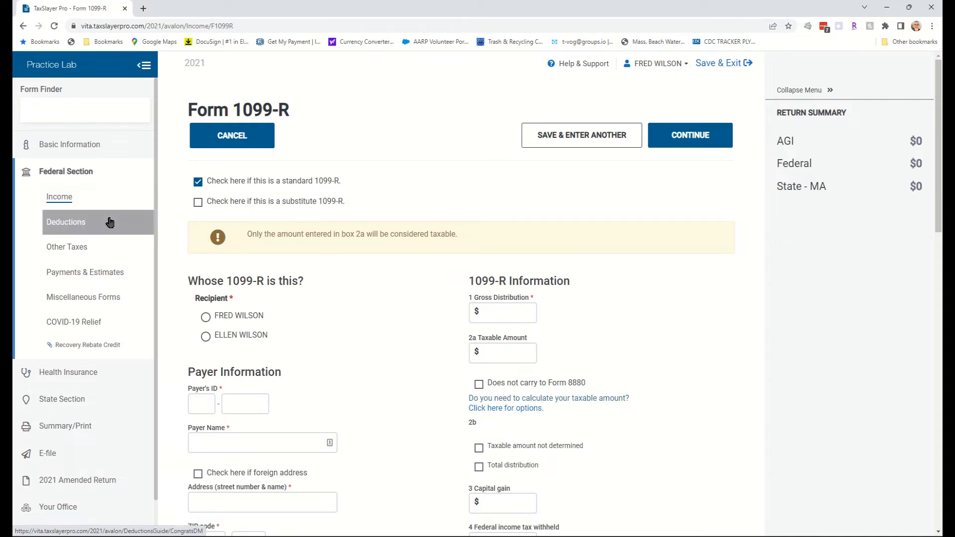
- Open the Income page of the Federal Section and look through its list of income forms
left_click(89, 198)
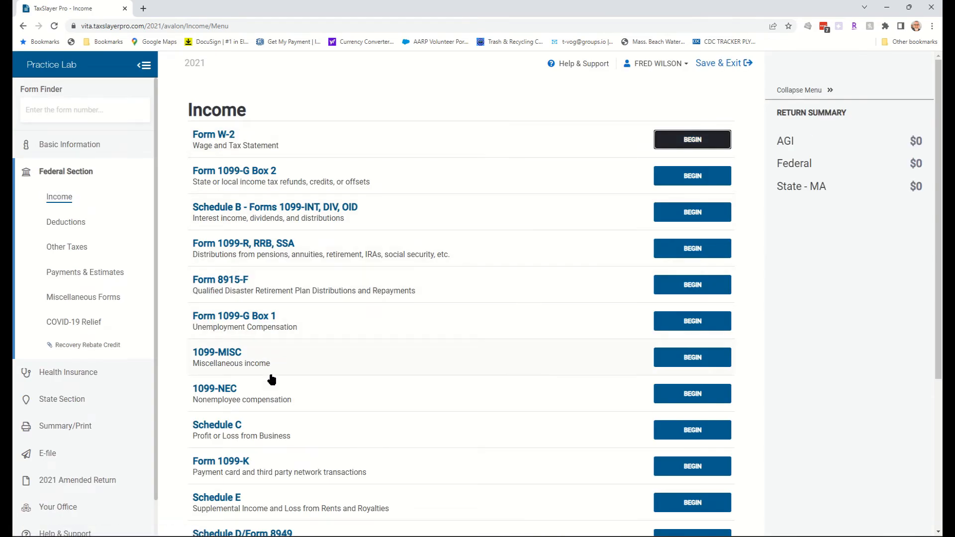
scroll(328, 358, "down", 2)
scroll(321, 319, "up", 2)
- Open a blank note for the client's return, look at its name, text and color fields, and dismiss it unsaved
left_click(686, 68)
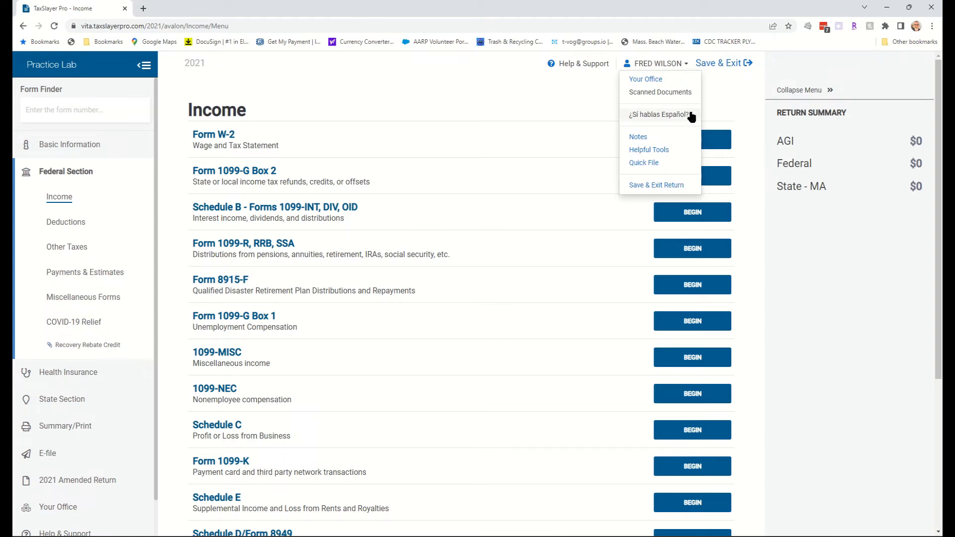
left_click(638, 138)
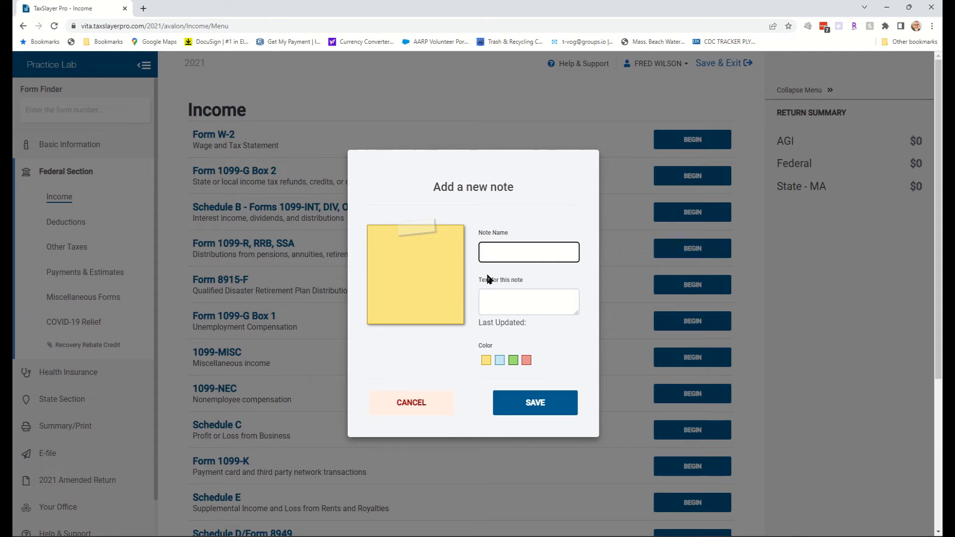
left_click(499, 302)
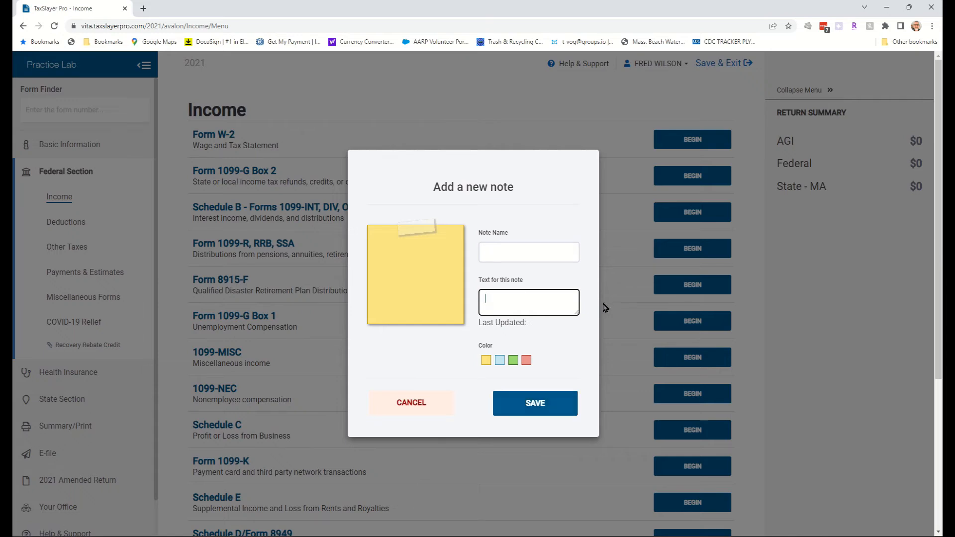
left_click(600, 108)
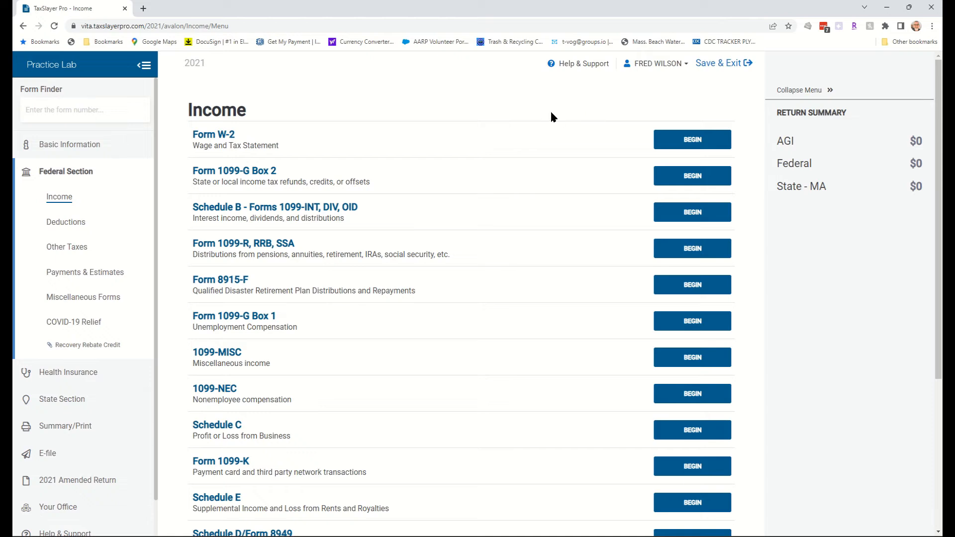
- Show the Helpful Tools for the return, open the Basic Calculator and close it
left_click(668, 65)
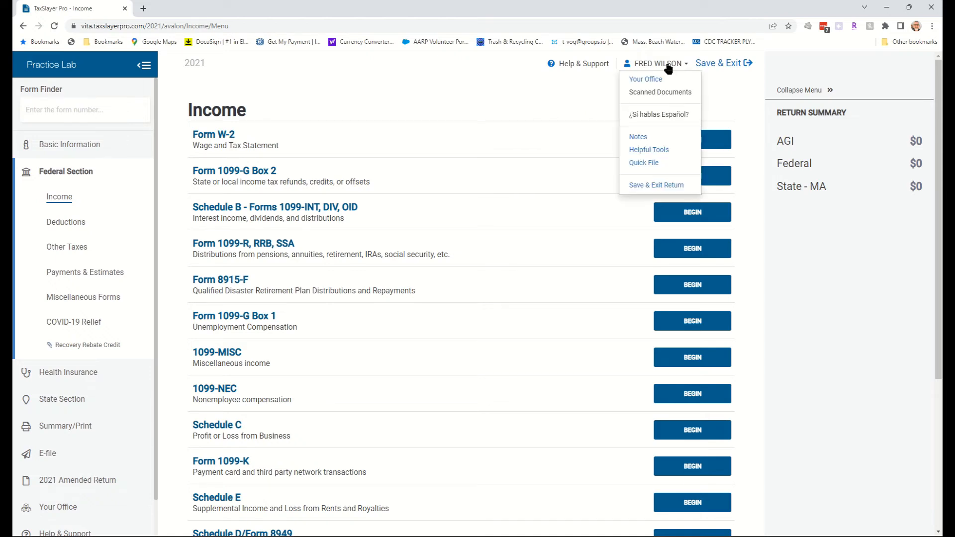
left_click(645, 151)
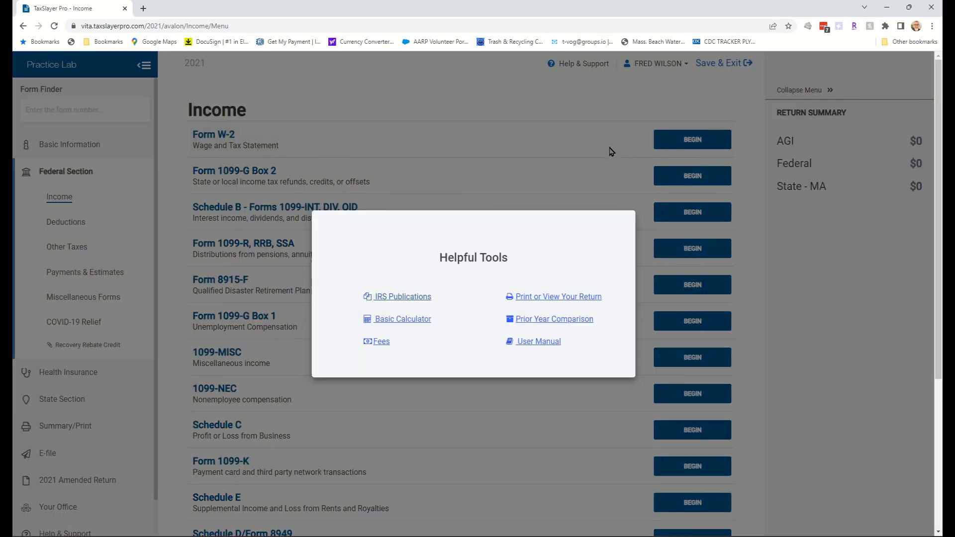
left_click(395, 319)
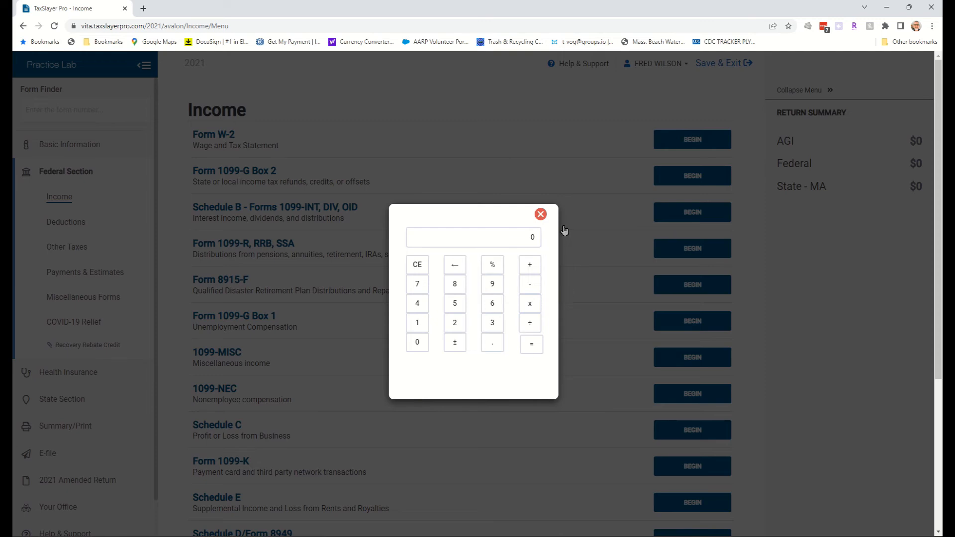
left_click(540, 214)
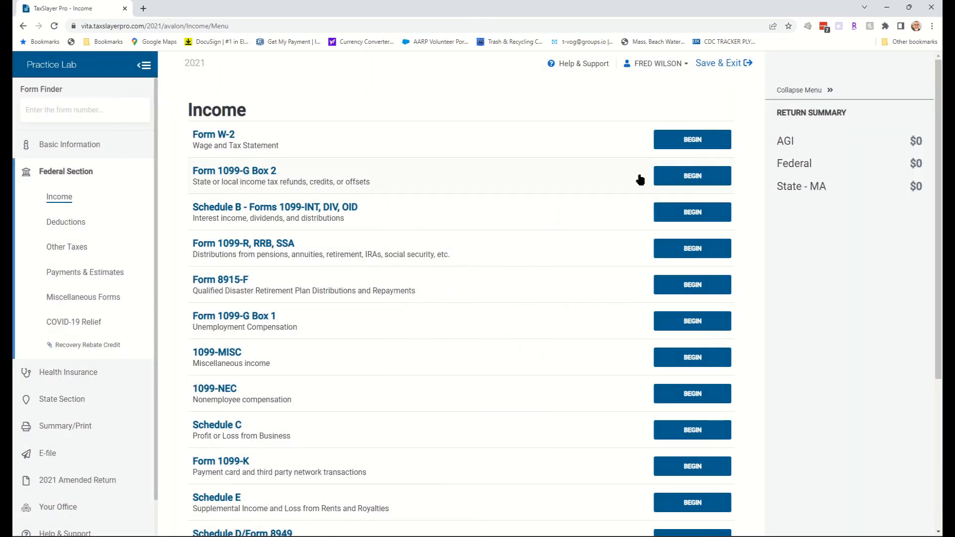
- View the Quick File form search introduction and go back to the Basic Information page
left_click(653, 64)
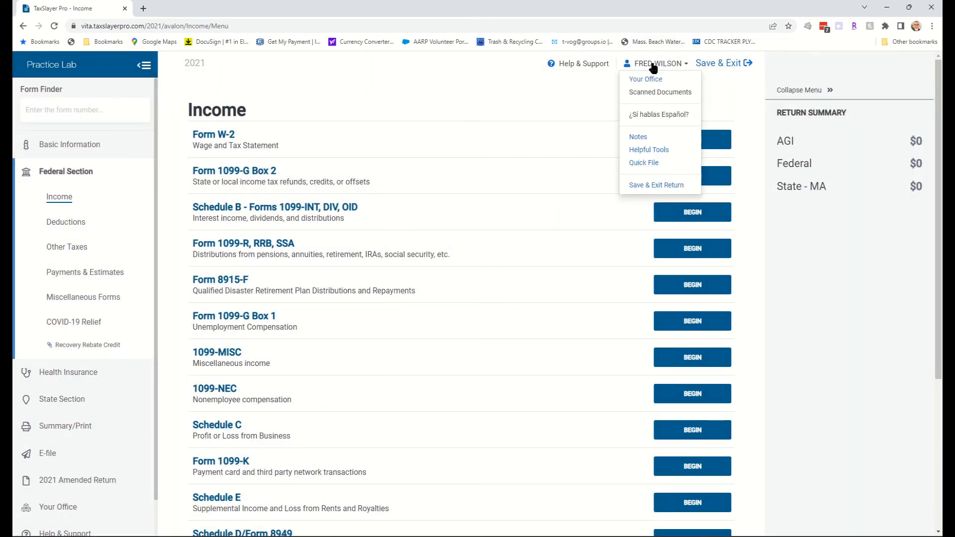
left_click(645, 165)
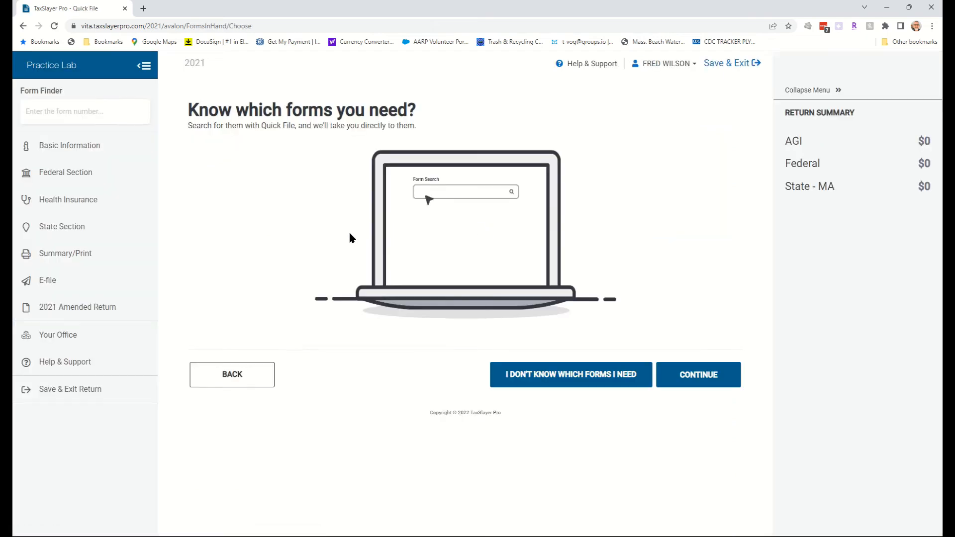
type("W-2 Fo")
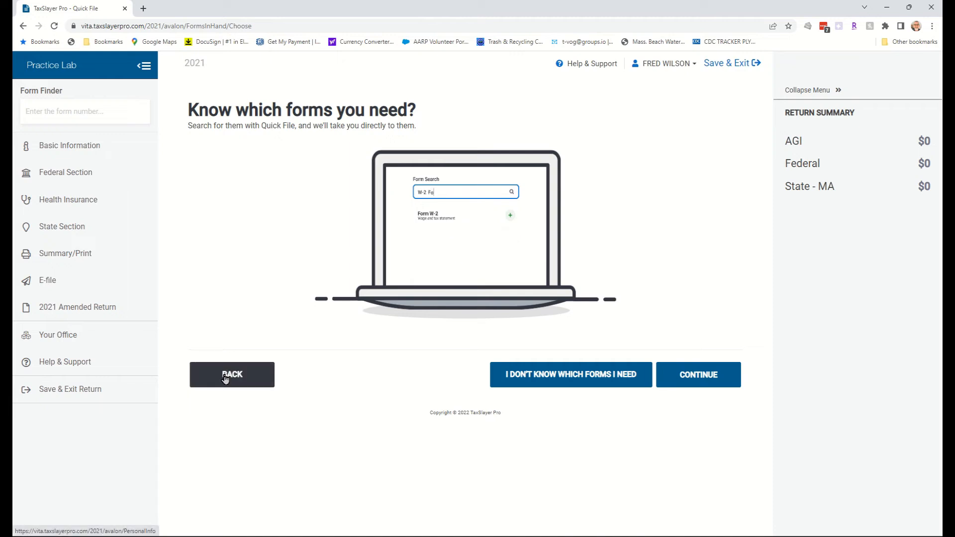
left_click(224, 372)
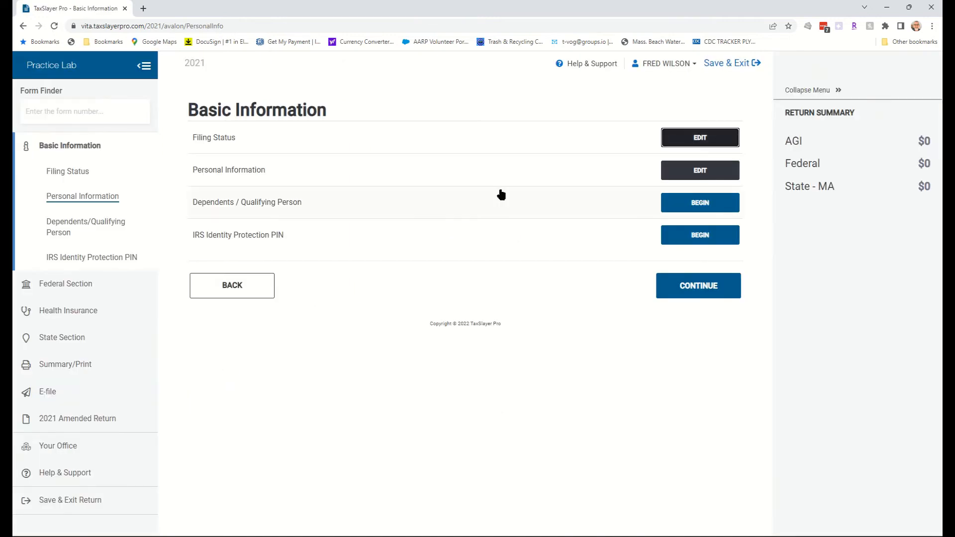
left_click(656, 64)
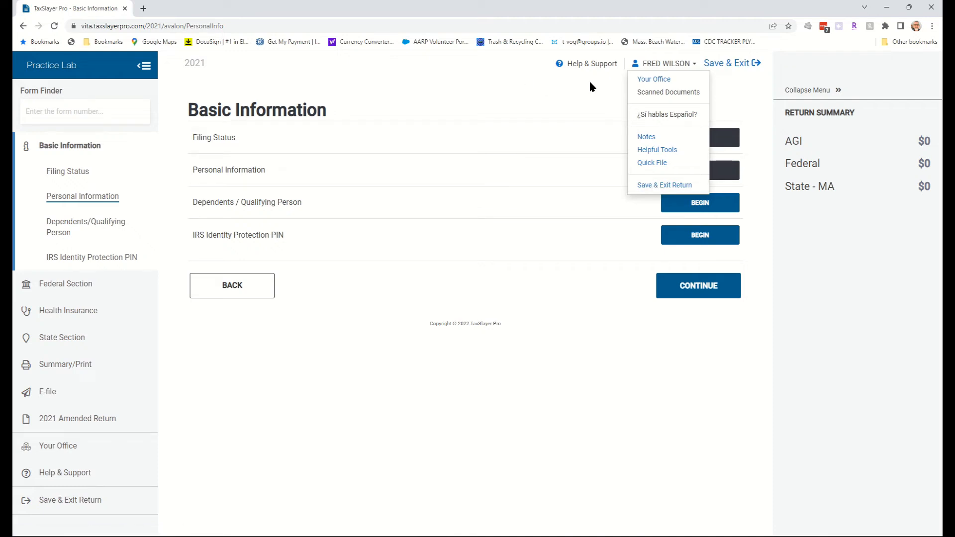
left_click(515, 77)
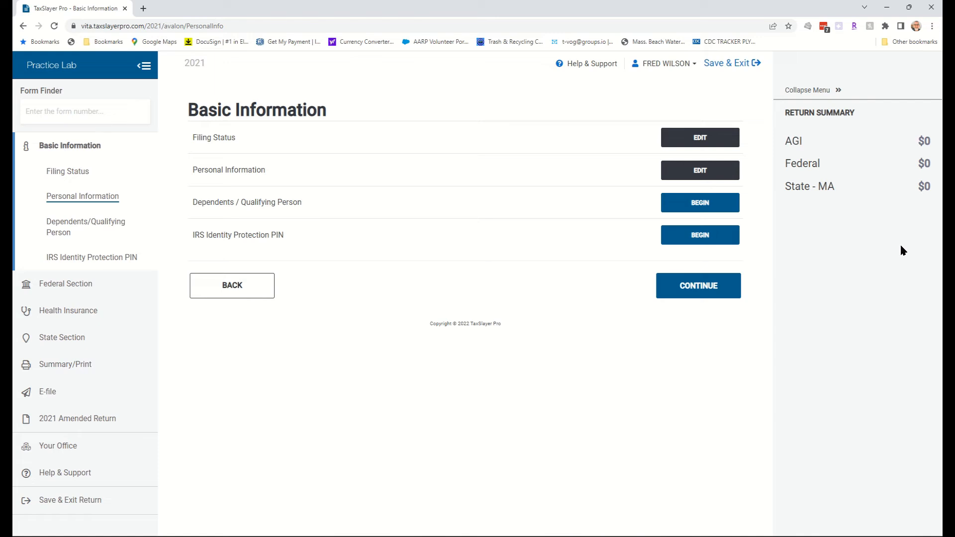
- Collapse the return summary, expand it once more to show how it reopens, and leave it collapsed
left_click(827, 93)
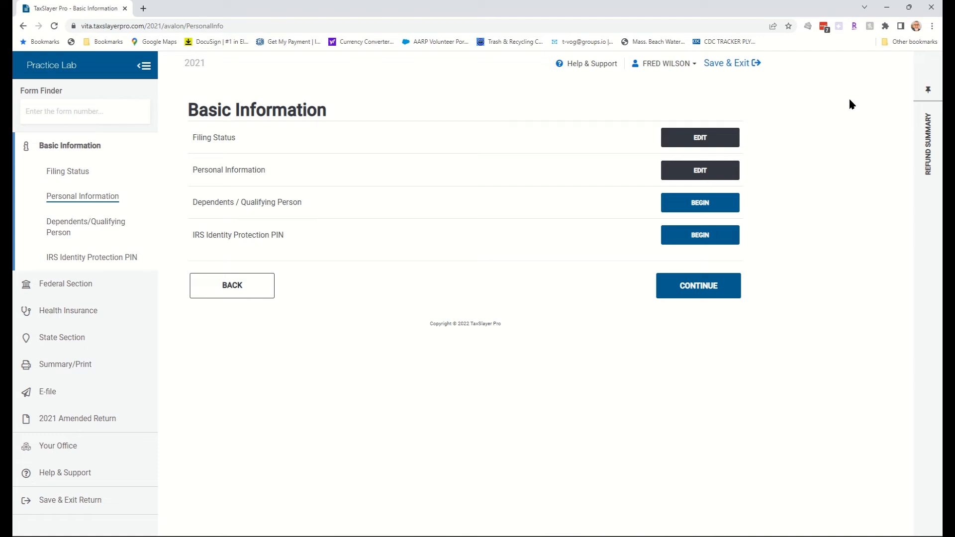
left_click(928, 90)
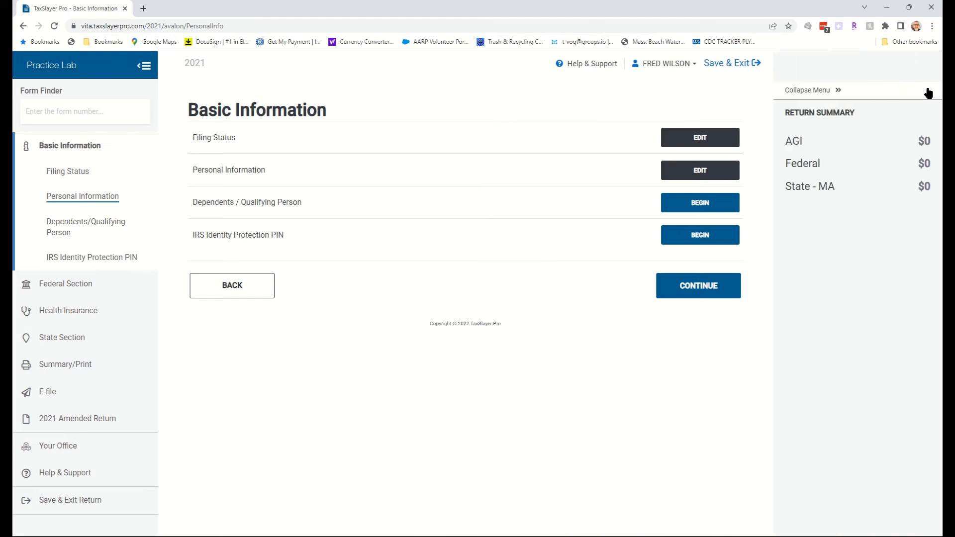
left_click(838, 91)
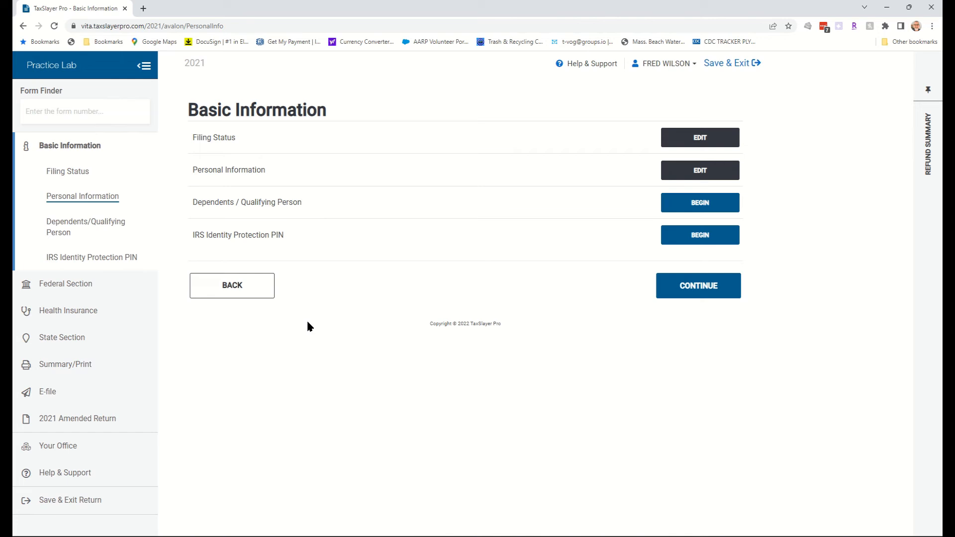
- Open the return's Personal Information page and review the taxpayer's name, SSN, occupation and status checkboxes
left_click(225, 171)
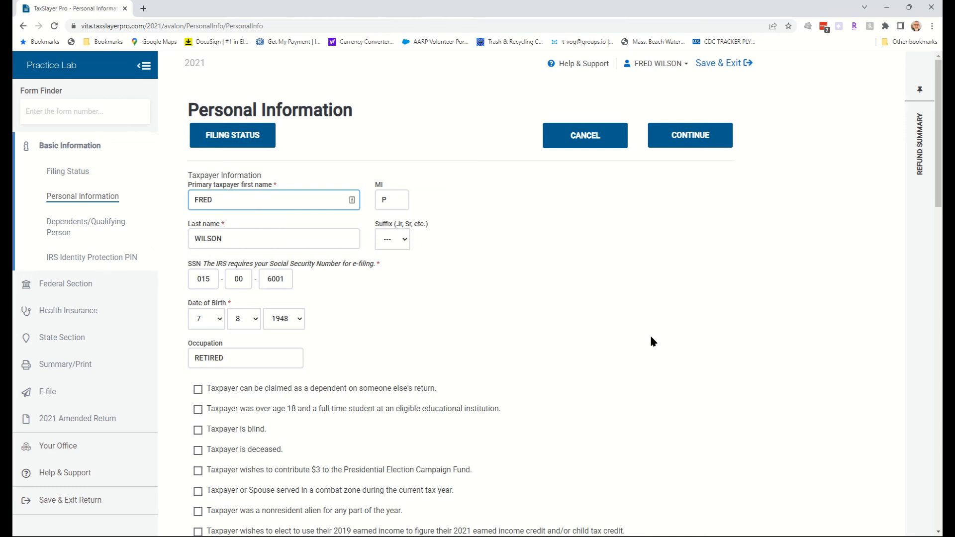
scroll(651, 337, "down", 1)
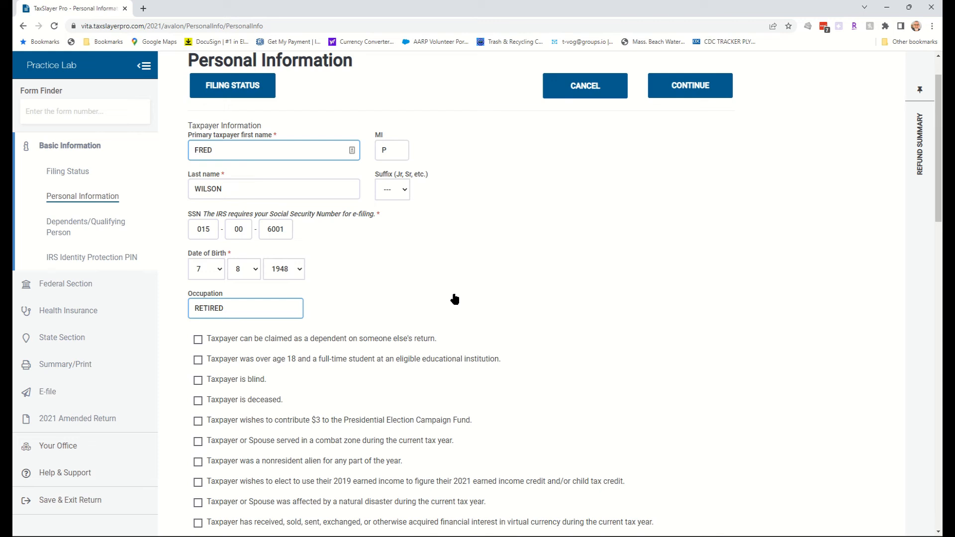
scroll(546, 316, "down", 1)
scroll(544, 314, "down", 1)
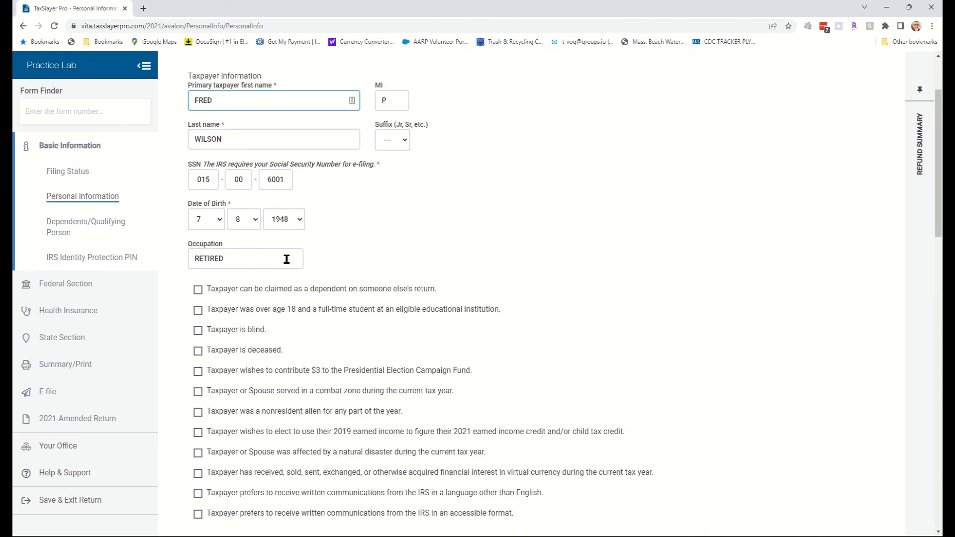
- Look through the month and year choices for the taxpayer's date of birth without changing the selections
left_click(220, 222)
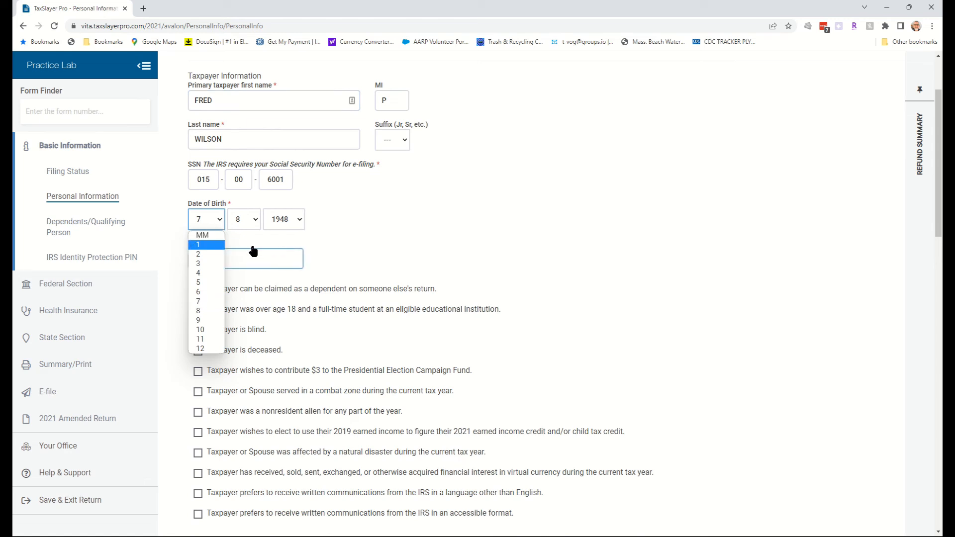
left_click(328, 237)
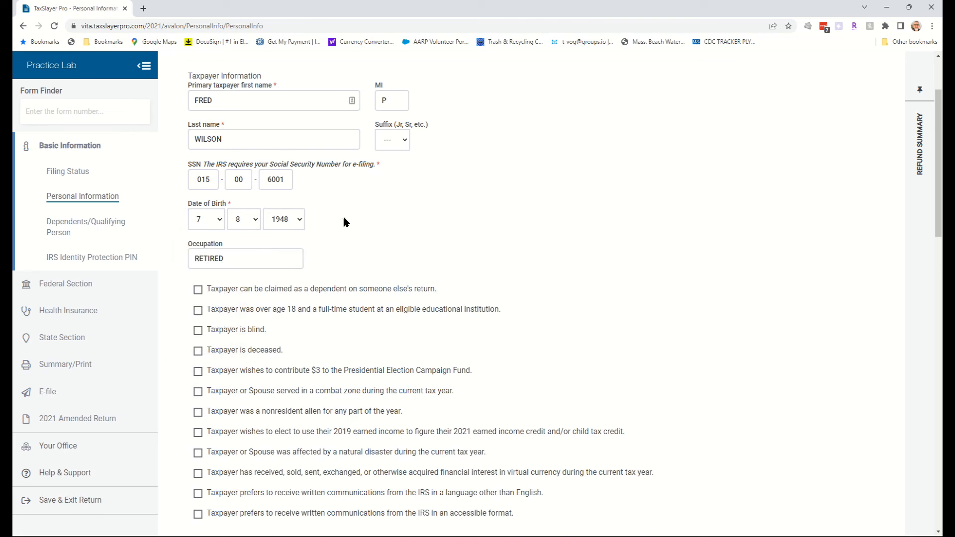
left_click(221, 222)
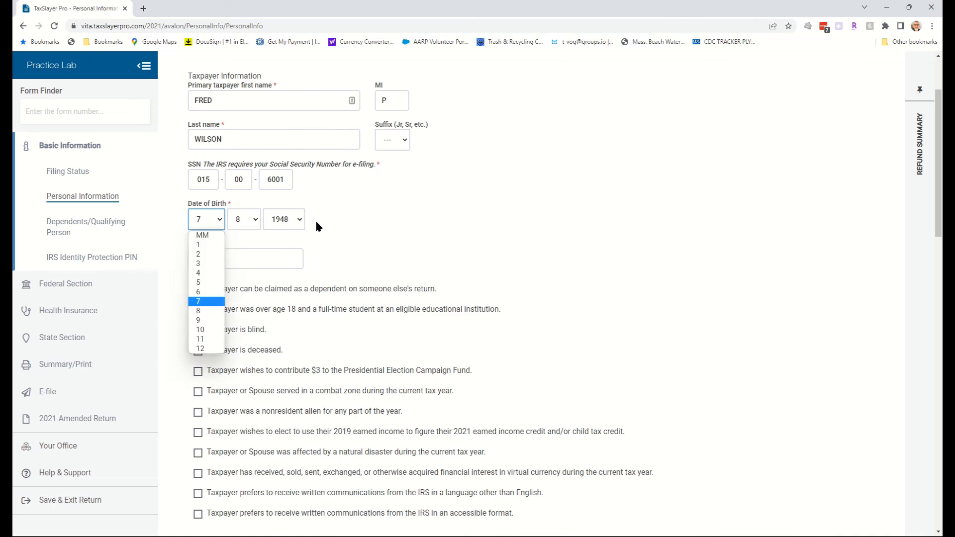
left_click(300, 221)
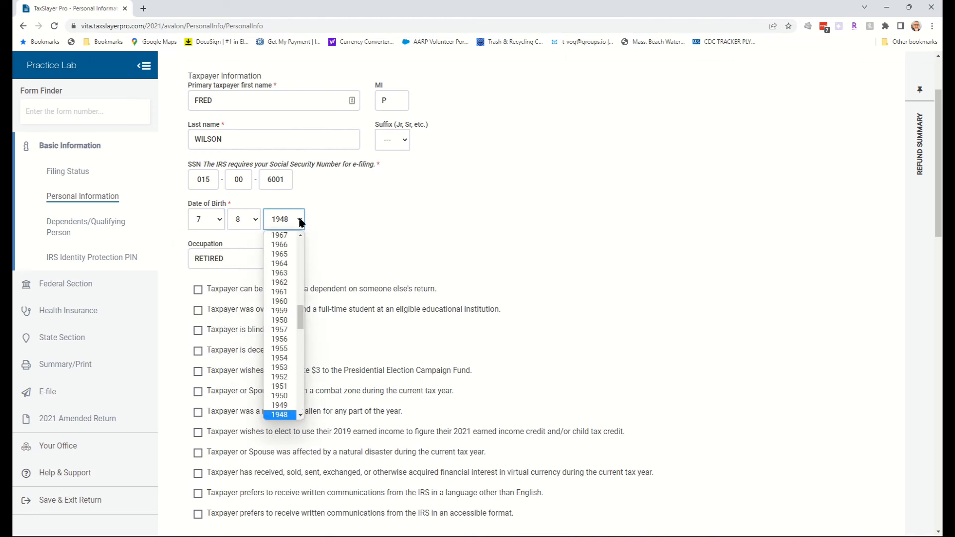
left_click_drag(301, 317, 327, 239)
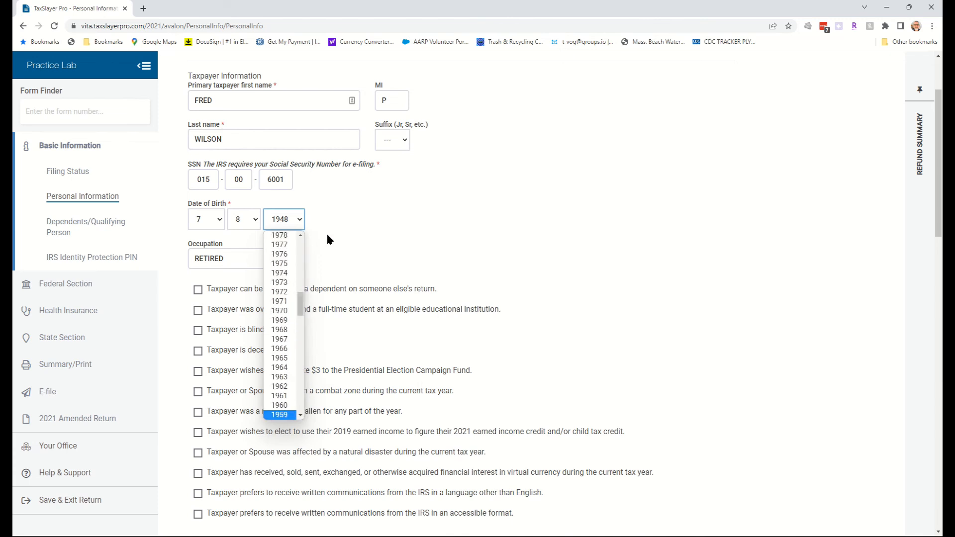
left_click(329, 235)
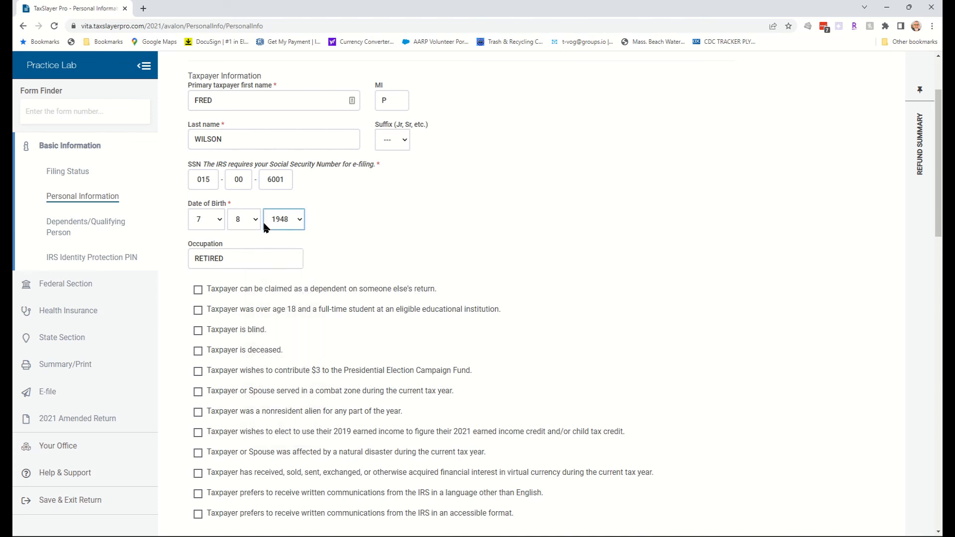
left_click(284, 220)
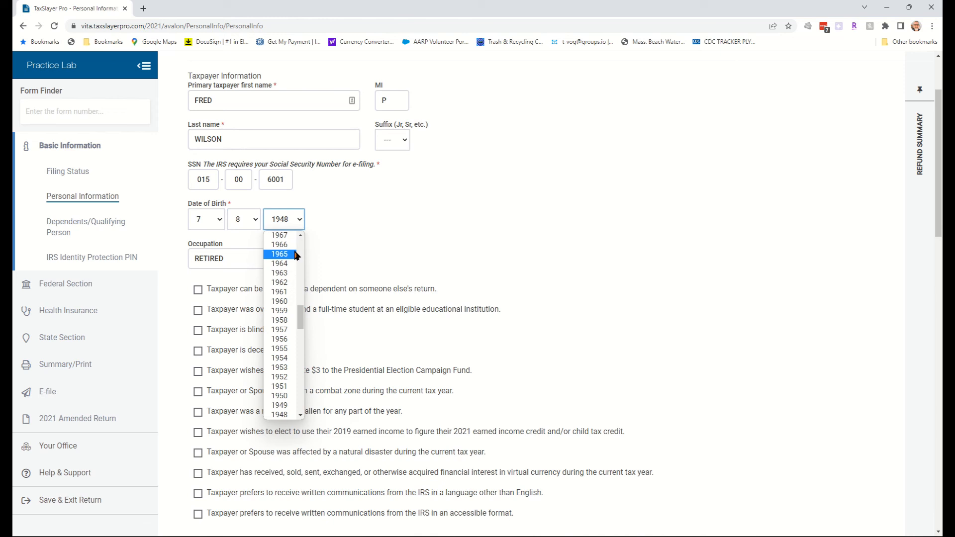
left_click(330, 251)
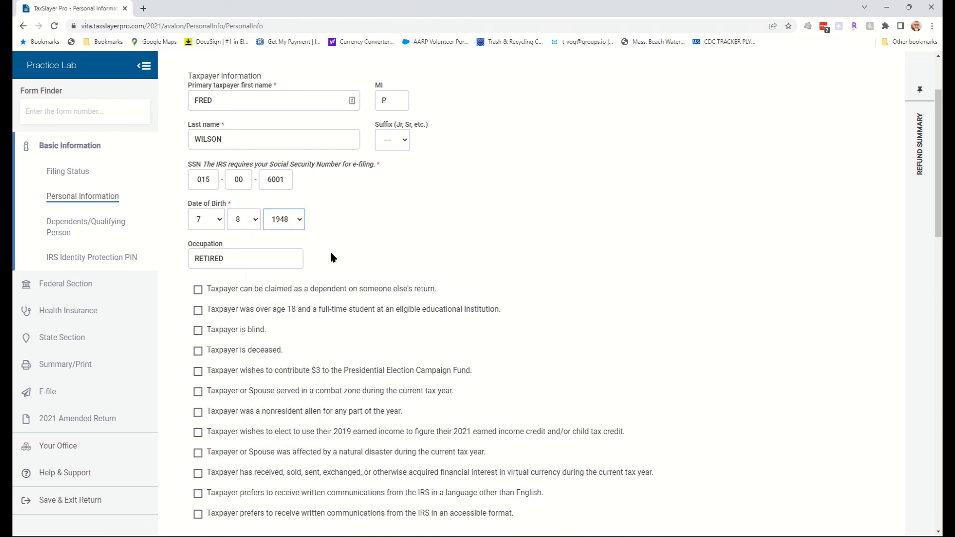
left_click(202, 220)
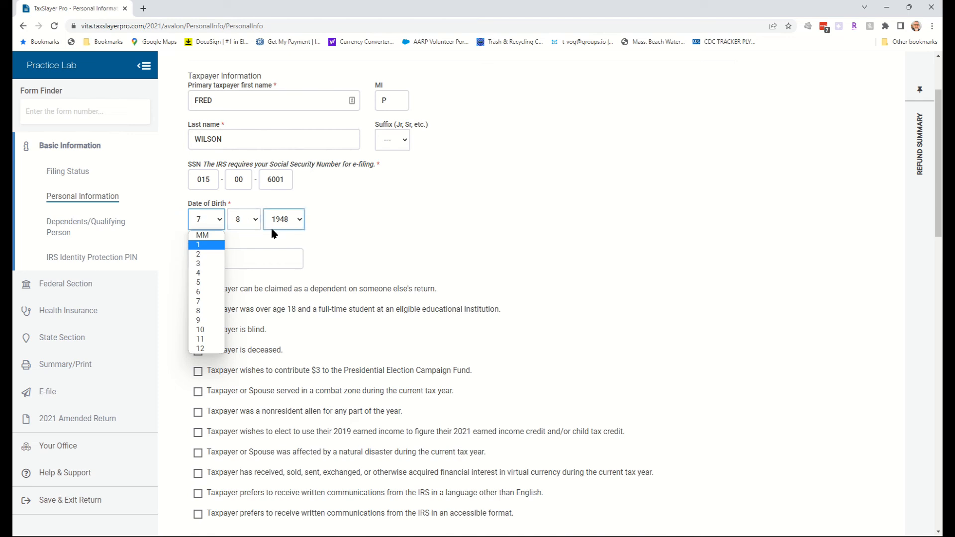
left_click(447, 222)
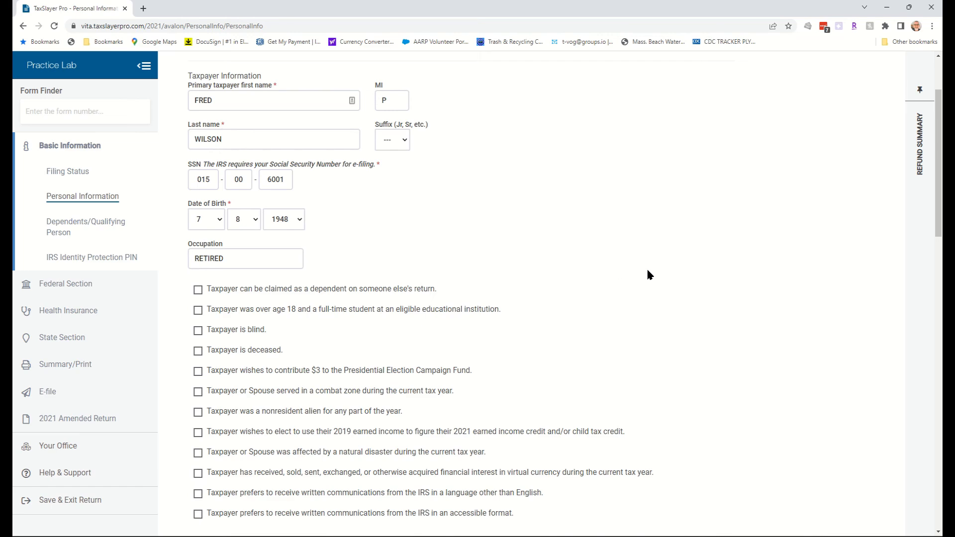
- Review the remaining taxpayer checkboxes, spouse information, address and contact fields, and continue back to the Basic Information page
scroll(647, 271, "down", 2)
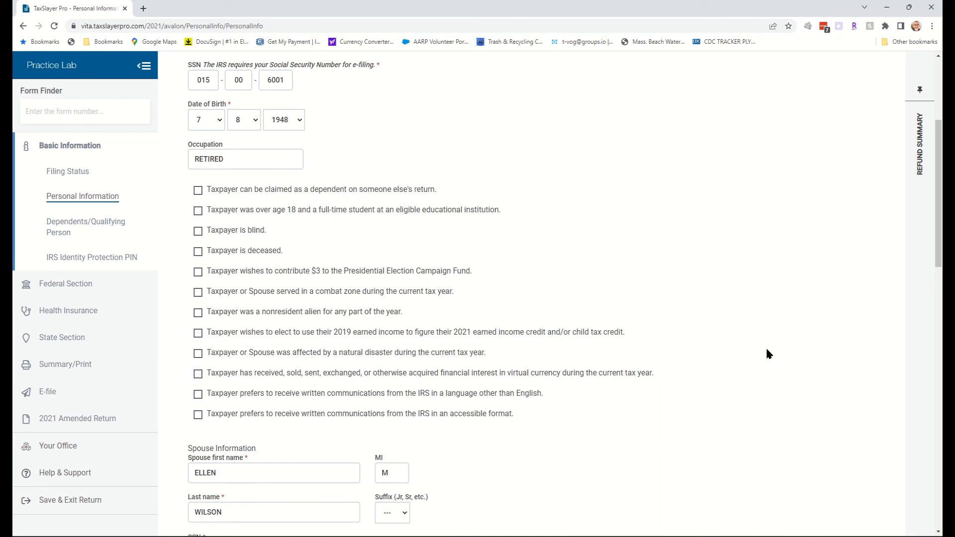
scroll(764, 353, "down", 4)
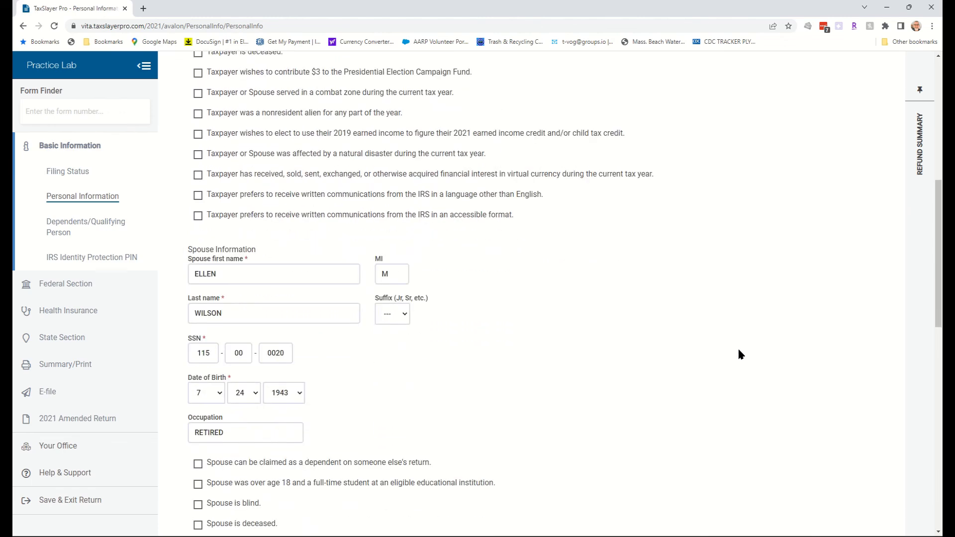
scroll(641, 350, "down", 2)
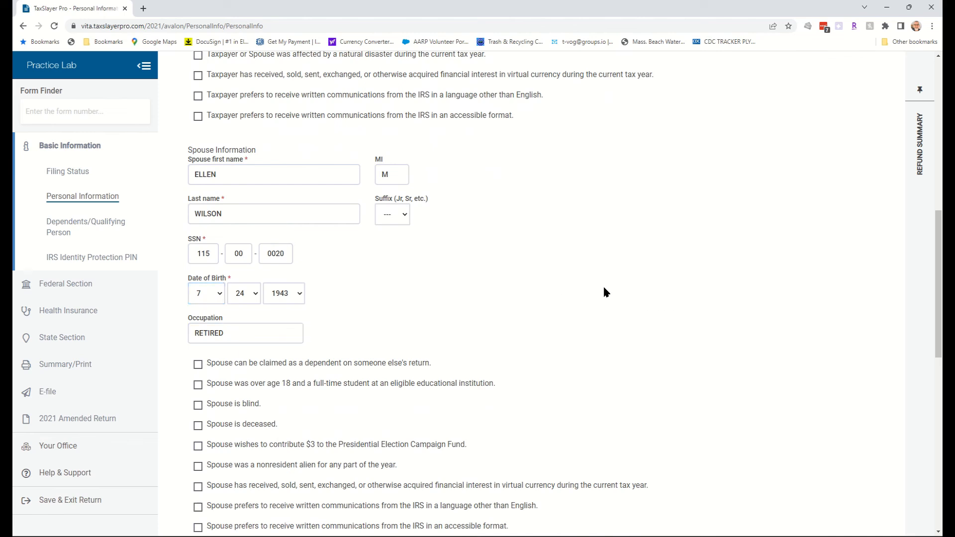
scroll(644, 282, "down", 3)
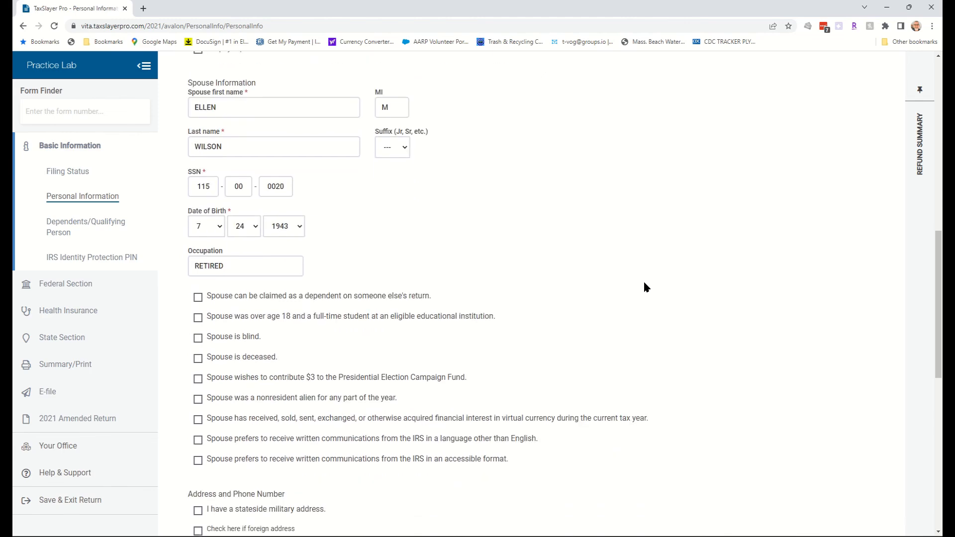
scroll(644, 283, "down", 2)
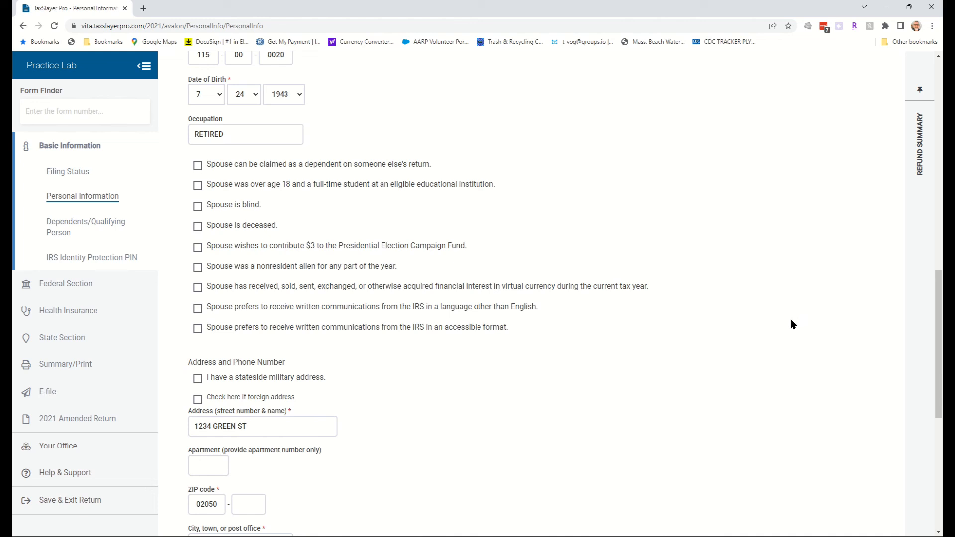
scroll(800, 355, "down", 2)
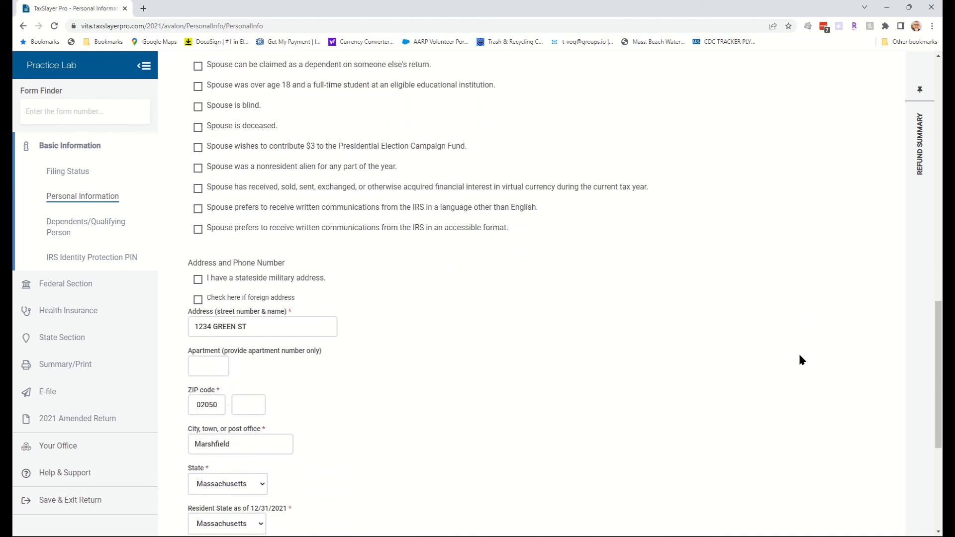
scroll(781, 341, "down", 2)
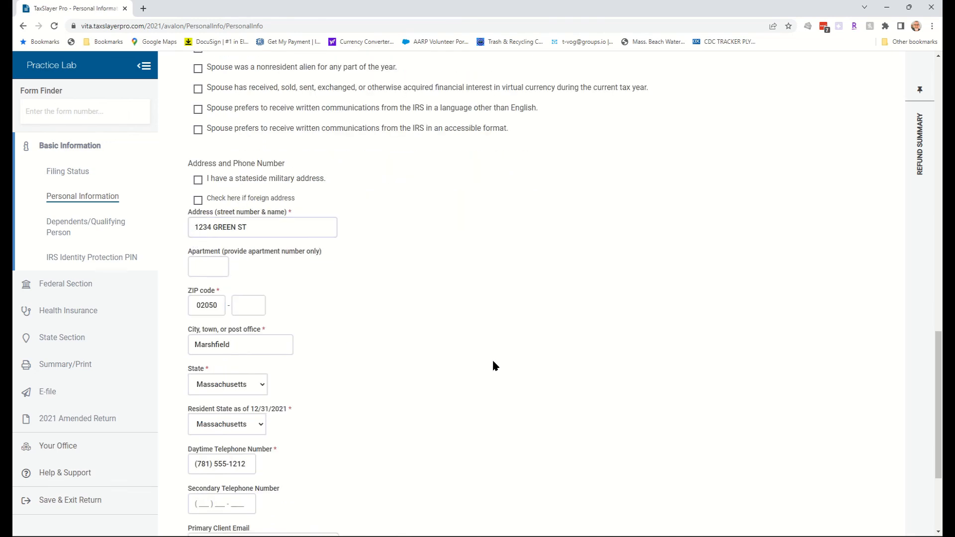
scroll(502, 367, "down", 2)
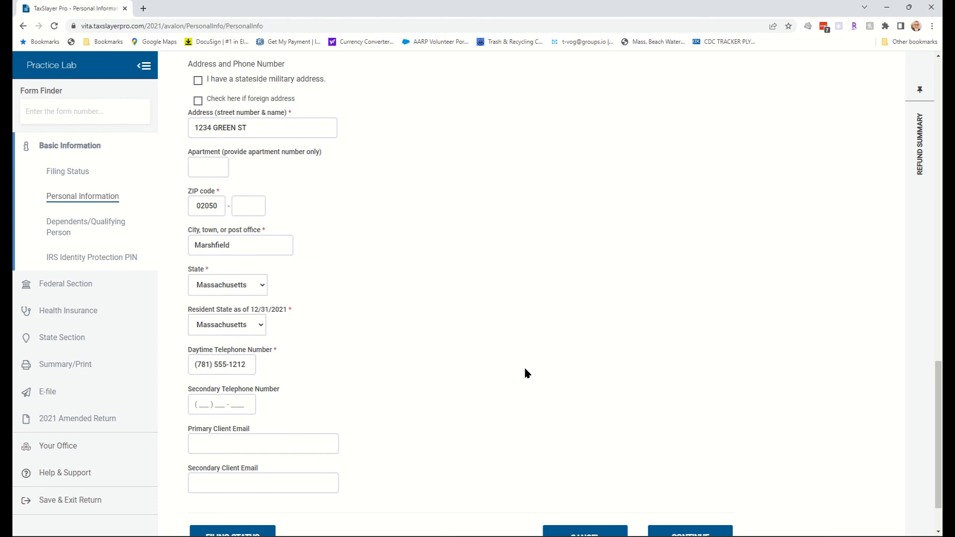
scroll(525, 369, "down", 2)
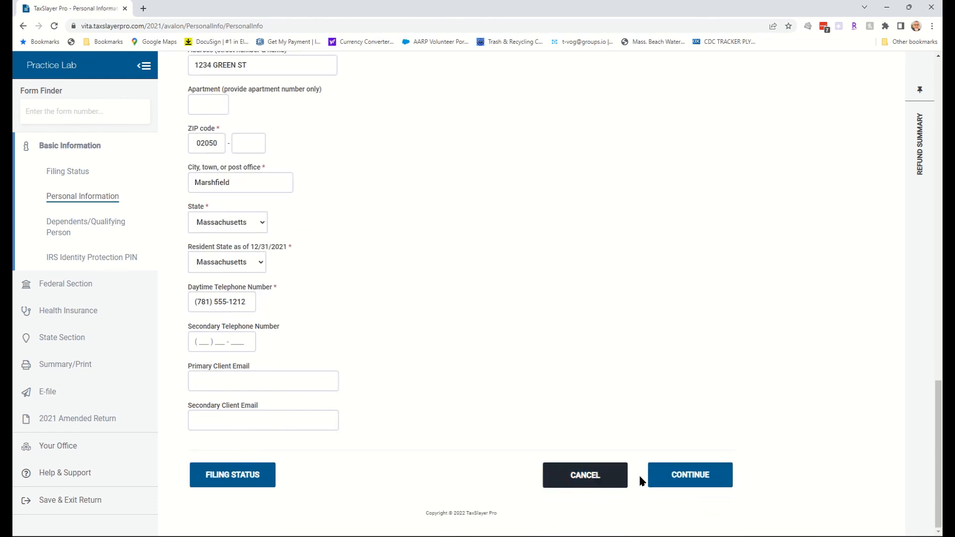
left_click(687, 476)
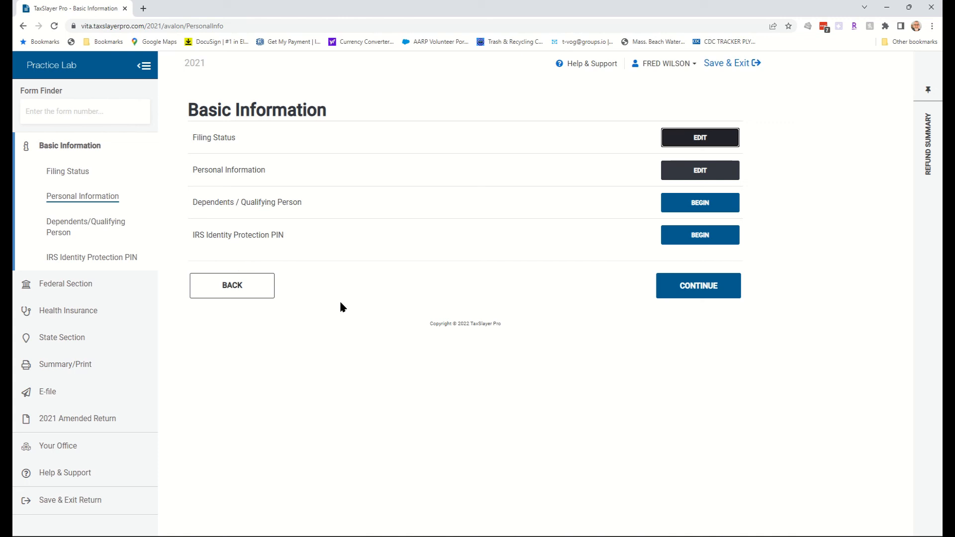
- Check the filing status options, continue with Married Filing Jointly selected, and look over the taxpayer section of Personal Information
left_click(223, 135)
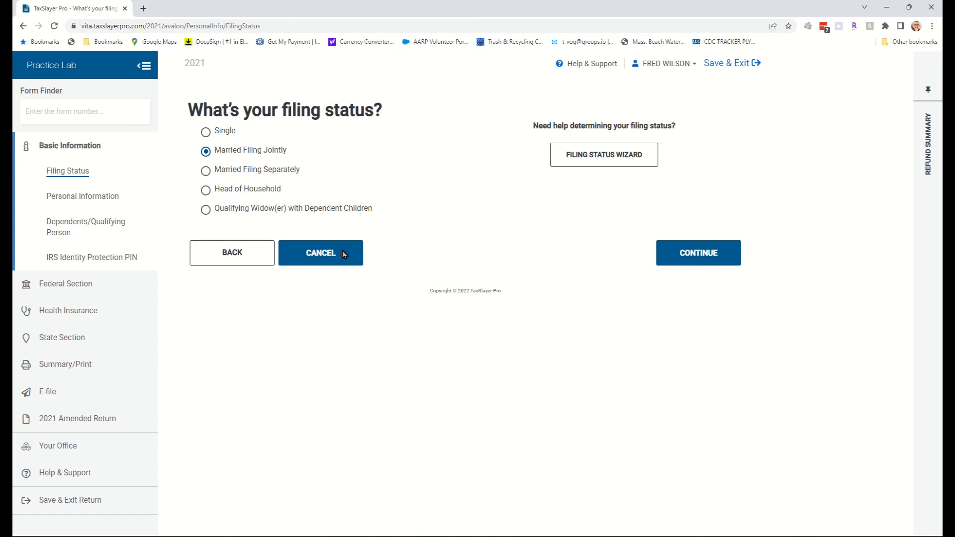
left_click(672, 261)
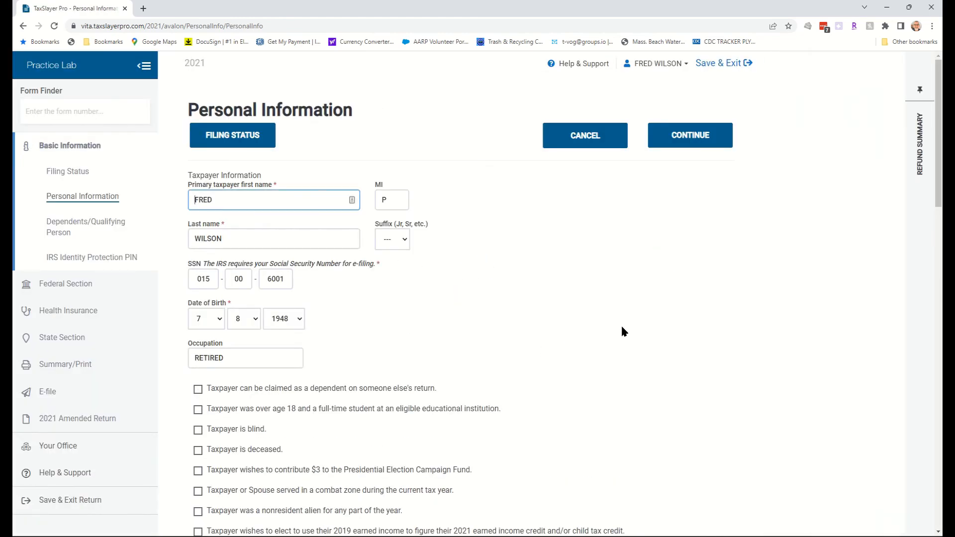
scroll(562, 305, "down", 1)
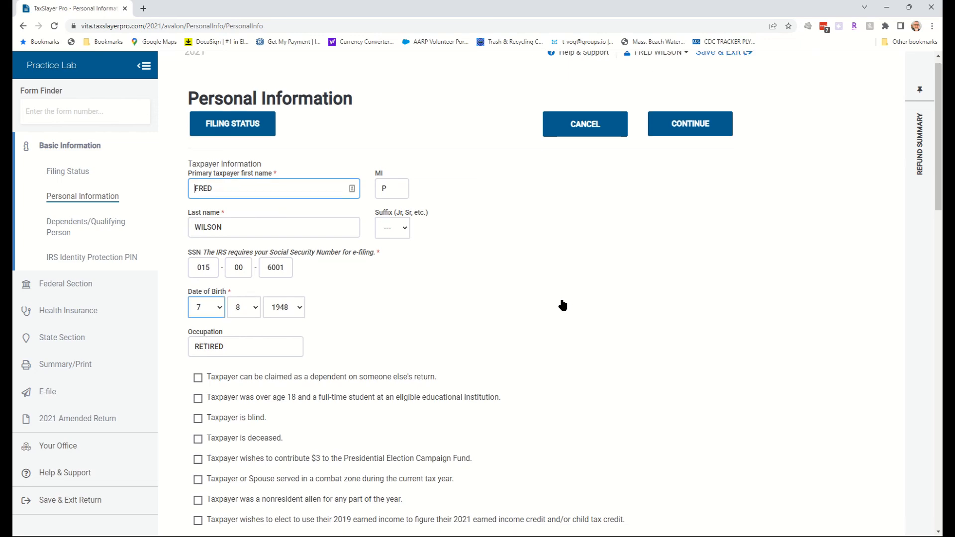
scroll(561, 297, "down", 1)
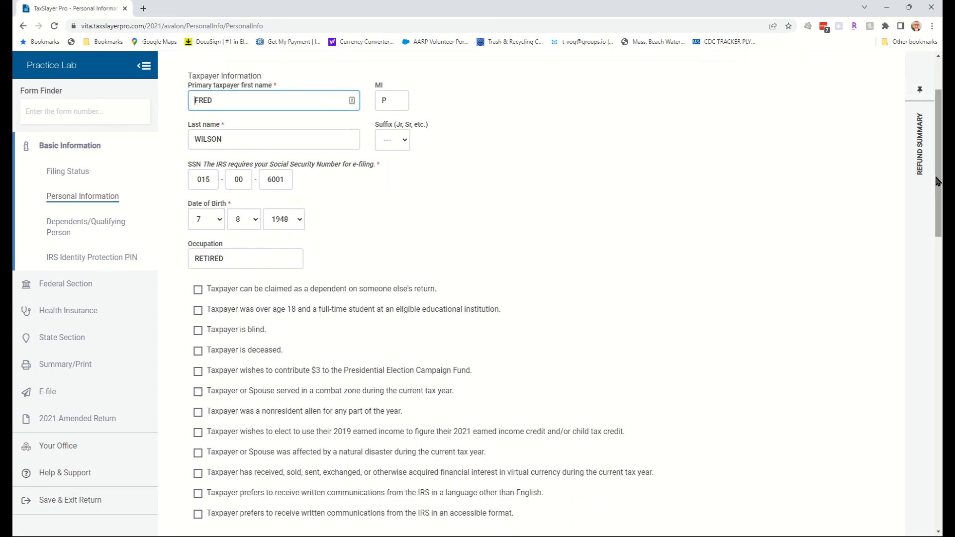
left_click_drag(937, 182, 911, 140)
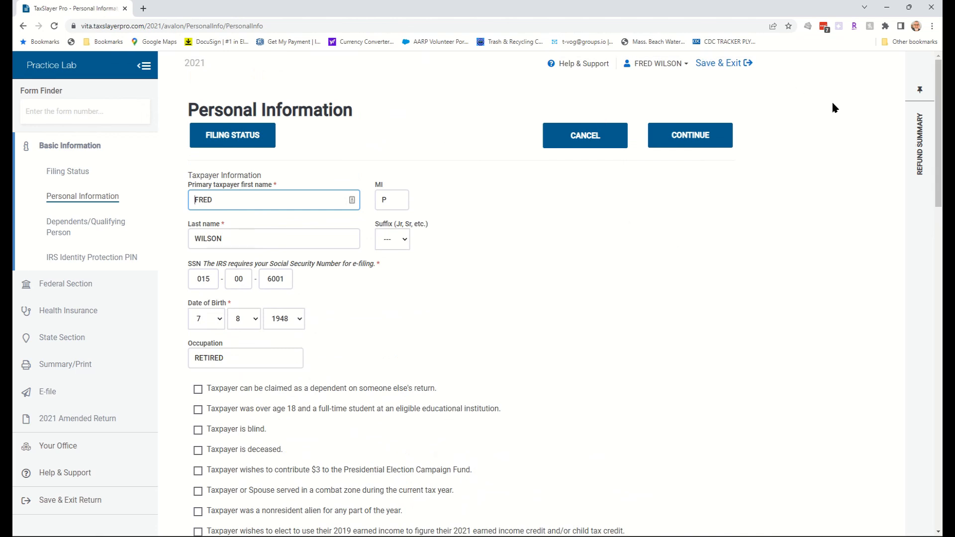